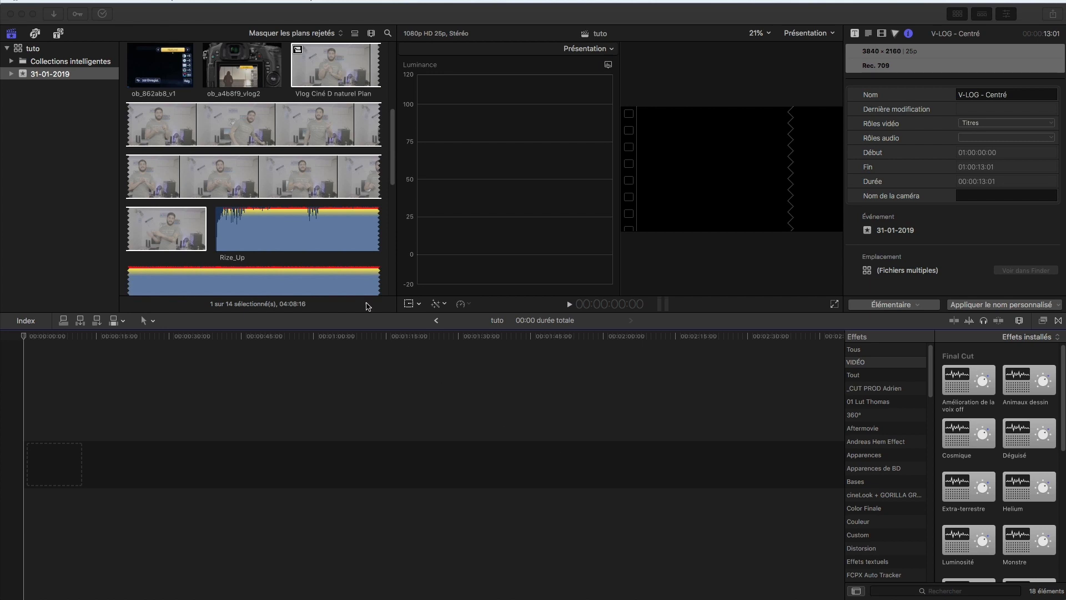
Step: Find the forest road clip P1066714 among the event's media and select it
{"action": "scroll", "coordinate": [183, 148], "scroll_direction": "up", "scroll_amount": 5}
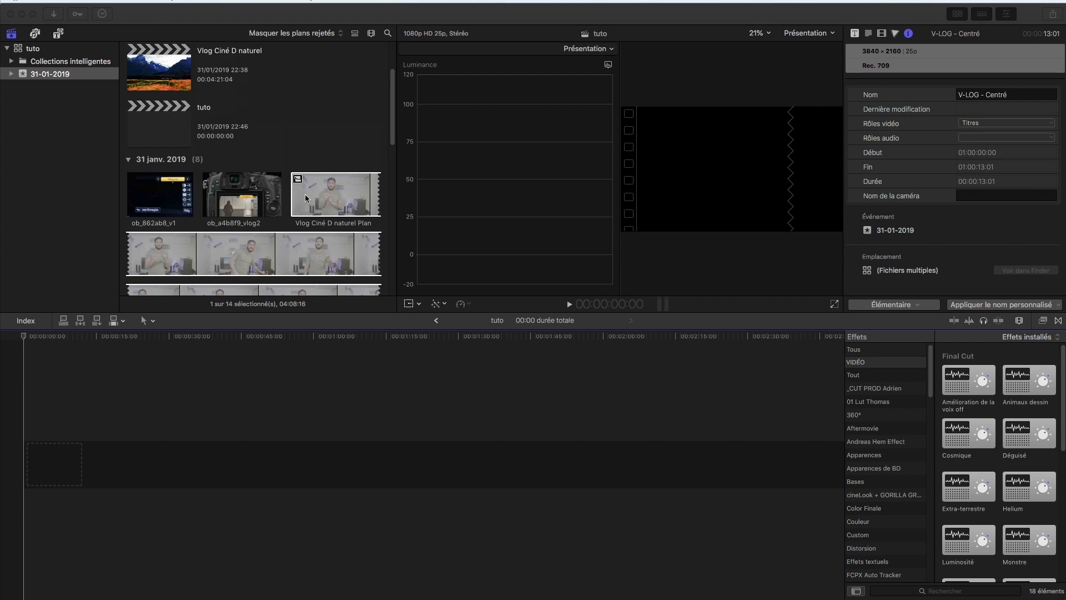
{"action": "scroll", "coordinate": [306, 198], "scroll_direction": "down", "scroll_amount": 10}
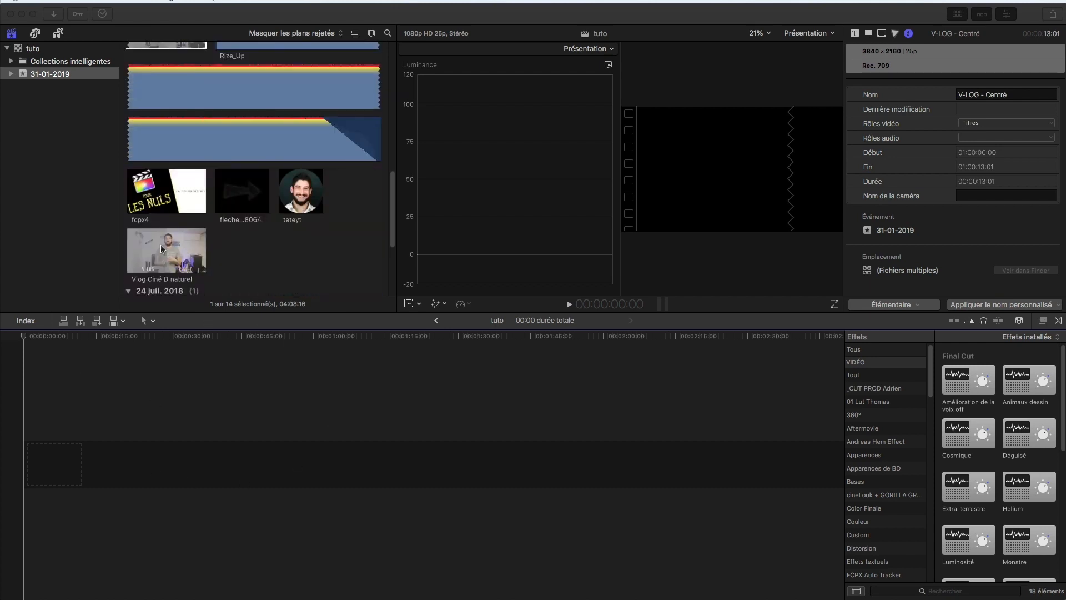
{"action": "scroll", "coordinate": [161, 239], "scroll_direction": "down", "scroll_amount": 5}
{"action": "left_click", "coordinate": [162, 179]}
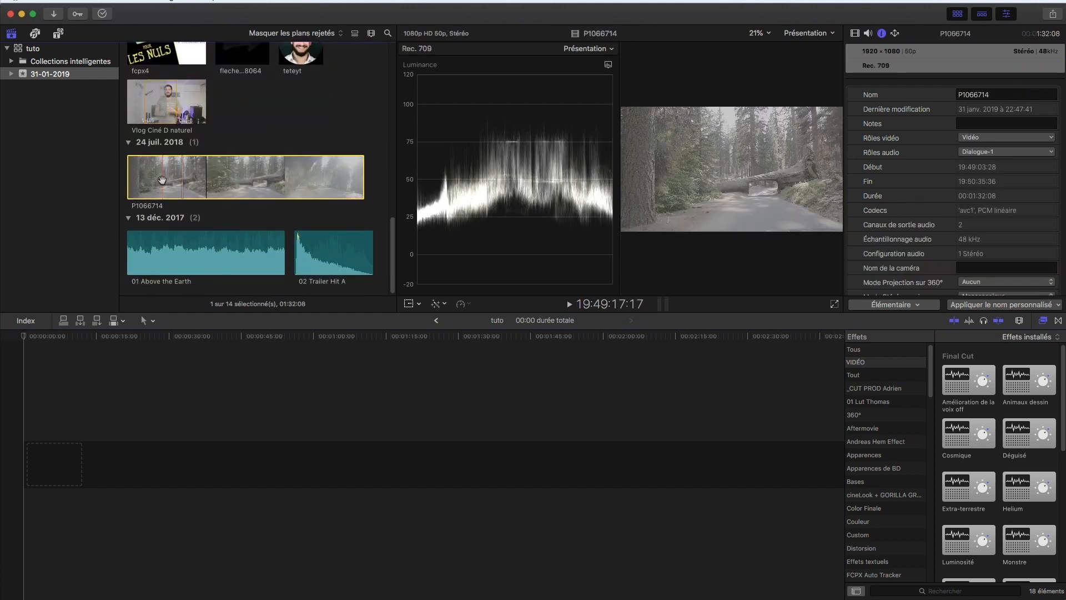
{"action": "left_click", "coordinate": [53, 431]}
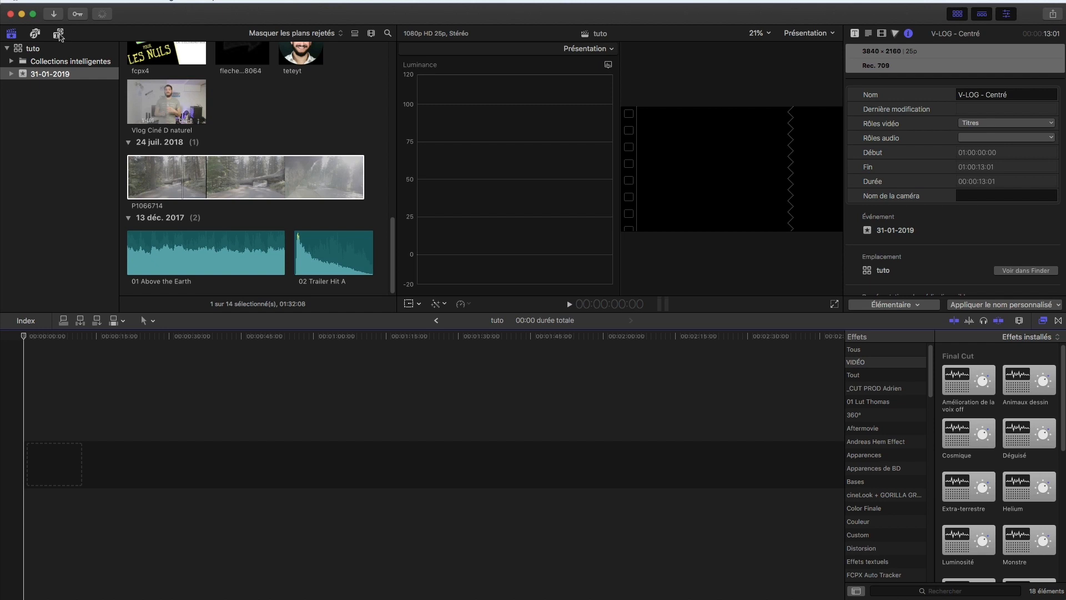
Step: Add the Personnalisé generator from the Unis category to the empty timeline and fit the project in view
{"action": "left_click", "coordinate": [58, 34]}
{"action": "left_click", "coordinate": [240, 136]}
{"action": "left_click_drag", "start_coordinate": [242, 138], "coordinate": [178, 456]}
{"action": "key", "text": "z"}
{"action": "left_click", "coordinate": [127, 421]}
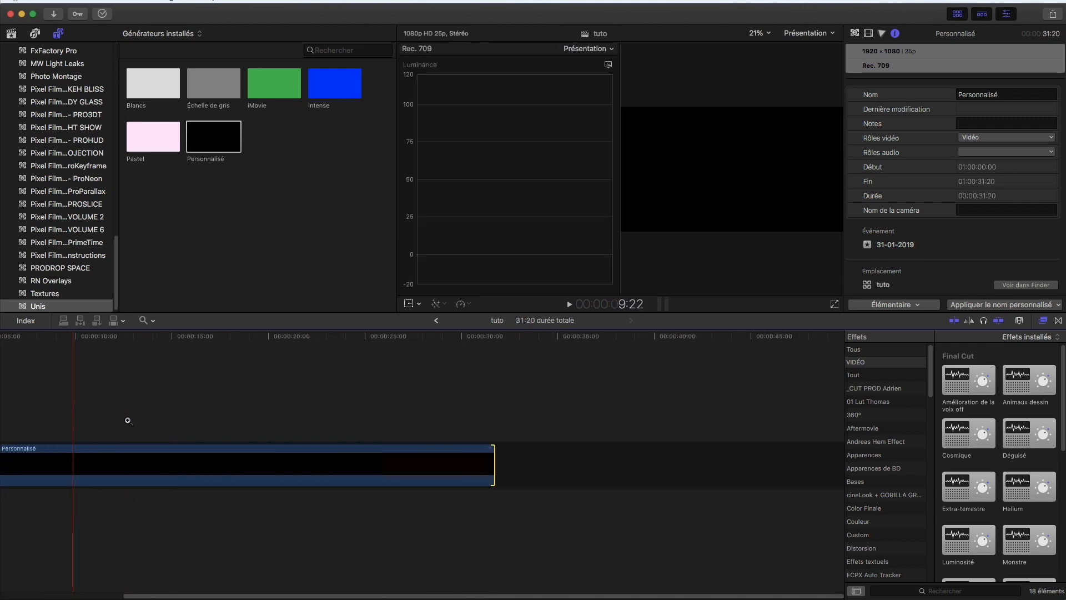
{"action": "key", "text": "a"}
{"action": "key", "text": "Home"}
{"action": "key", "text": "shift+z"}
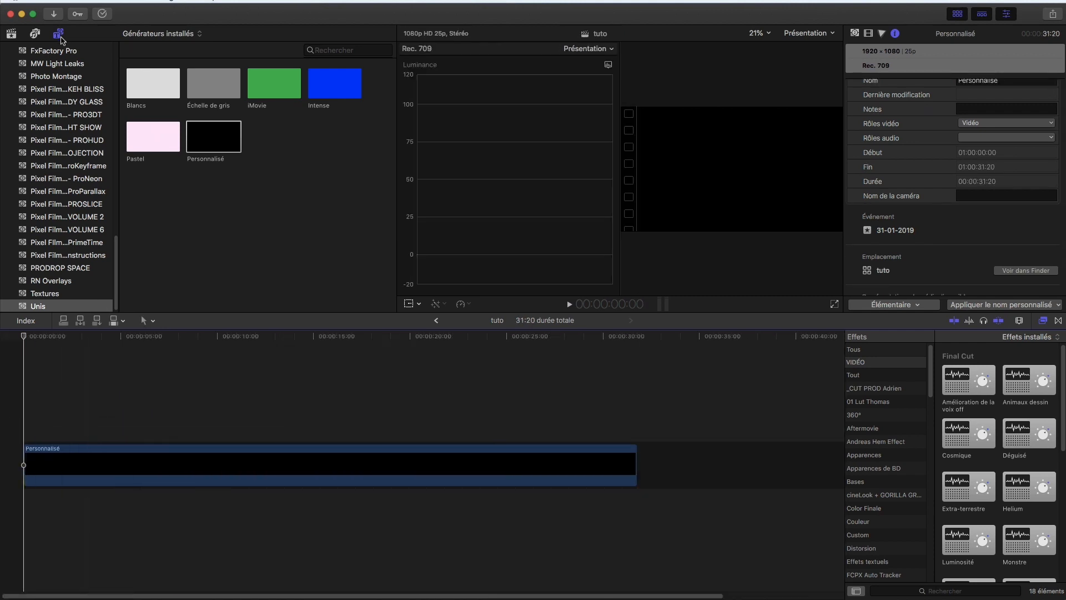
Step: Connect the forest clip P1066714 above the black generator at the start of the timeline
{"action": "left_click", "coordinate": [11, 33]}
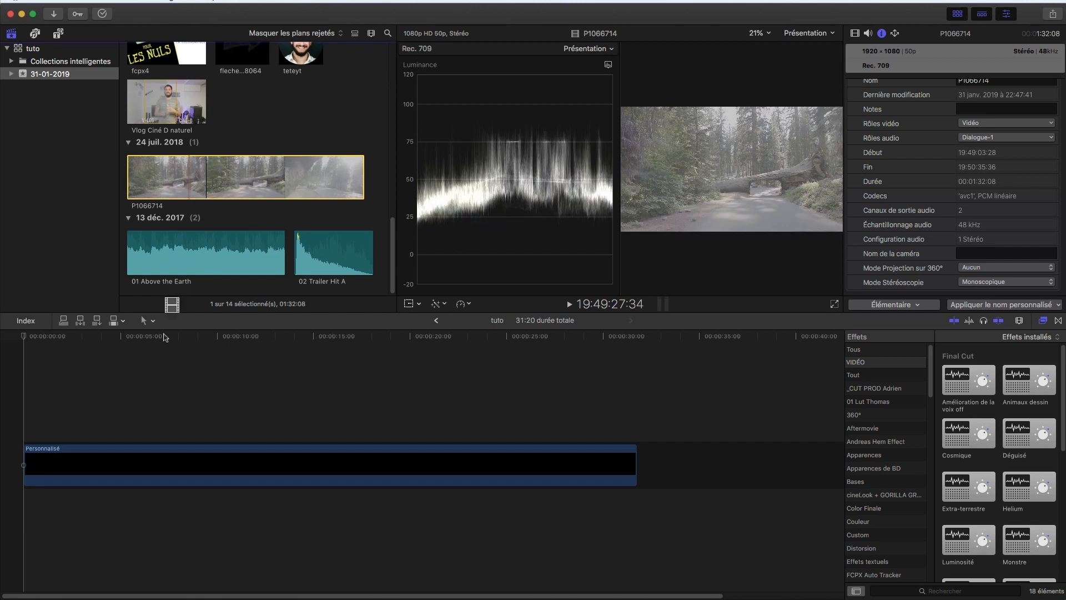
{"action": "key", "text": "q"}
{"action": "left_click_drag", "start_coordinate": [41, 419], "coordinate": [354, 420]}
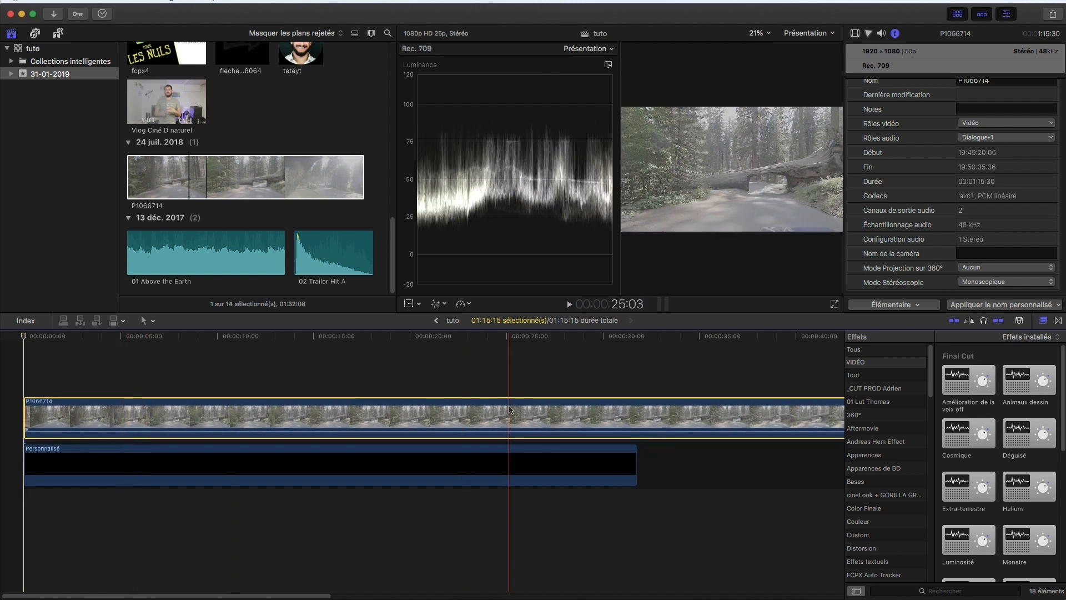
Step: Split the connected forest clip at the end of the black generator and delete the excess part
{"action": "key", "text": "cmd+b"}
{"action": "left_click", "coordinate": [671, 417]}
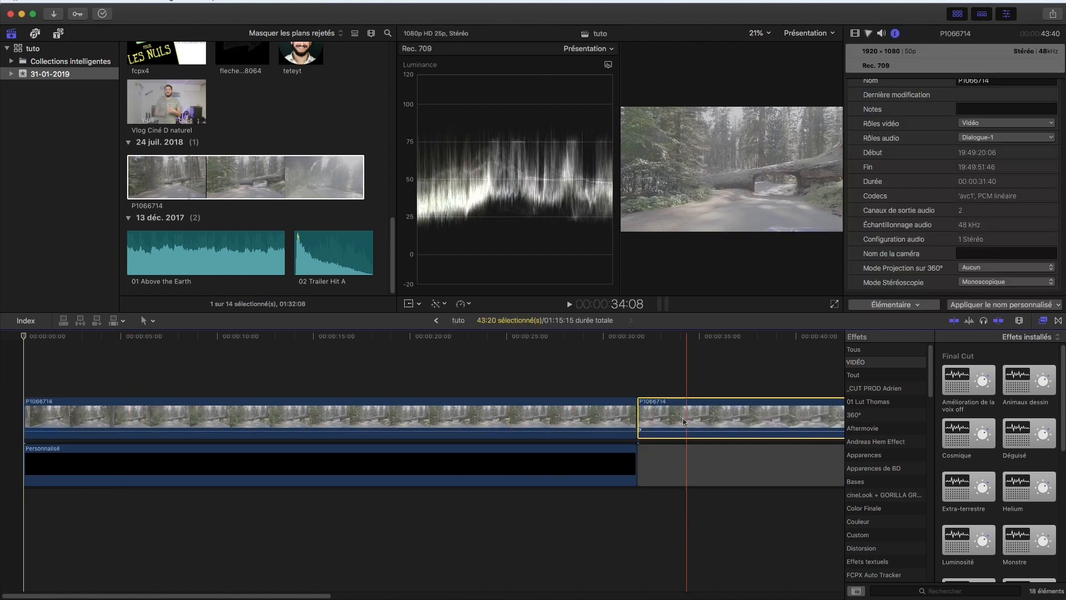
{"action": "key", "text": "Delete"}
{"action": "left_click", "coordinate": [134, 359]}
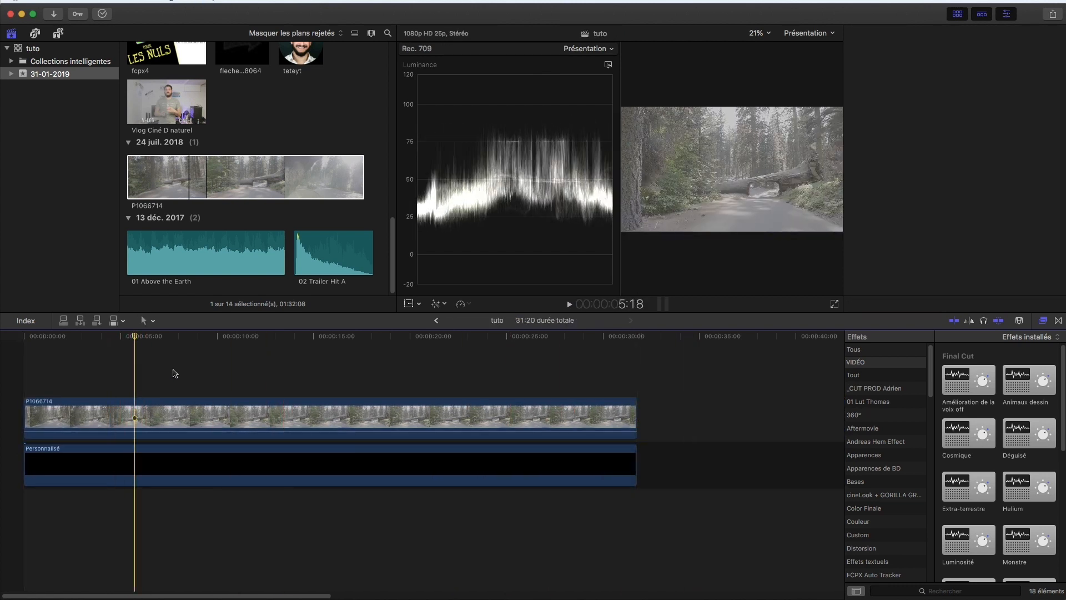
{"action": "left_click", "coordinate": [185, 372]}
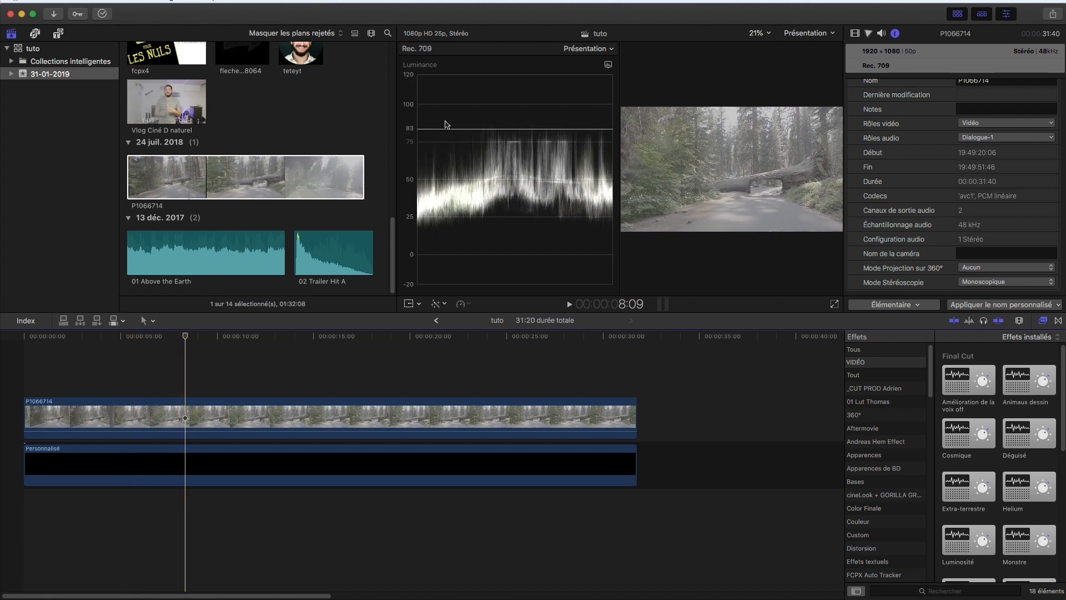
Step: Switch the video scope from luminance to the Parade RVB channels
{"action": "left_click", "coordinate": [325, 1]}
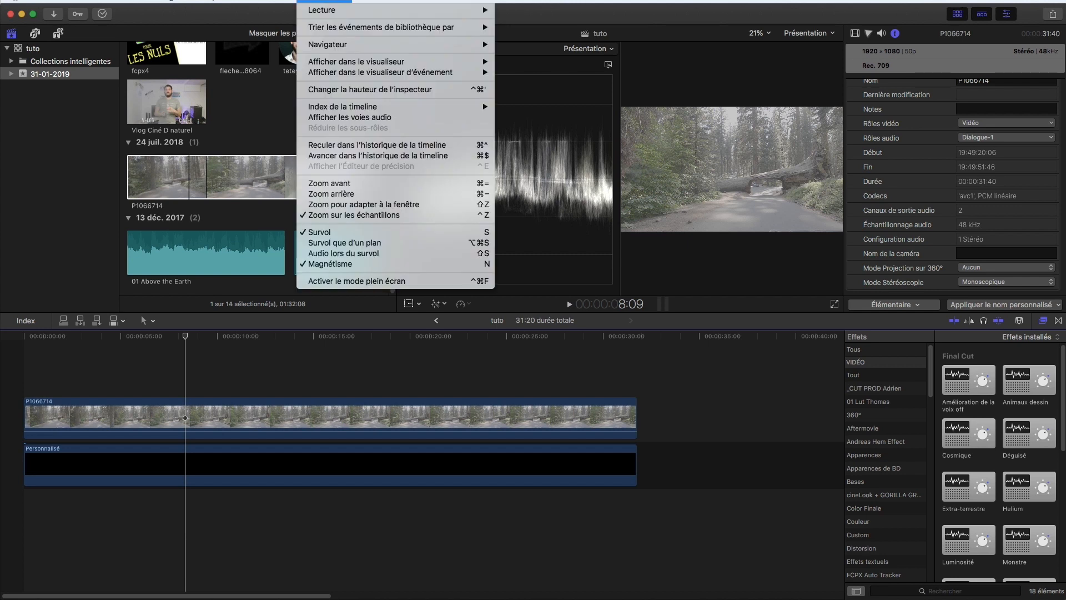
{"action": "mouse_move", "coordinate": [473, 66]}
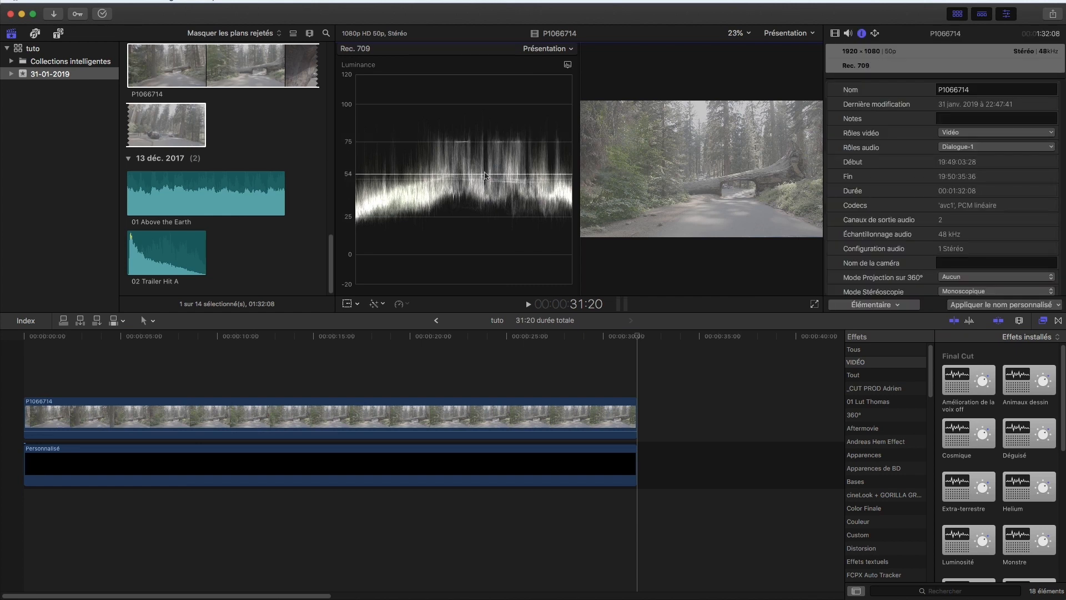
{"action": "left_click", "coordinate": [560, 49]}
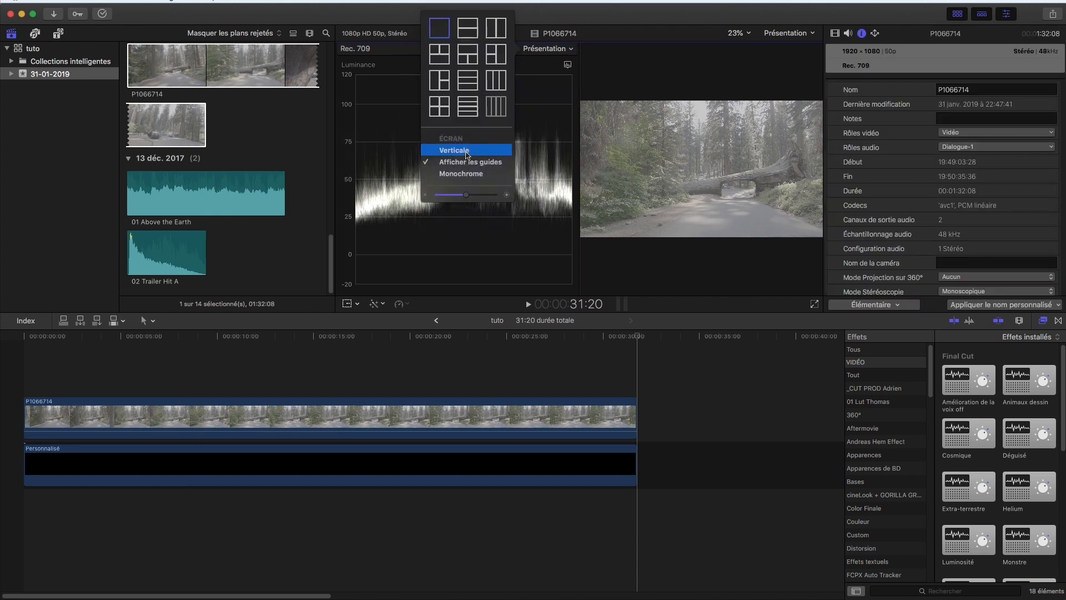
{"action": "left_click", "coordinate": [570, 54]}
{"action": "left_click", "coordinate": [568, 64]}
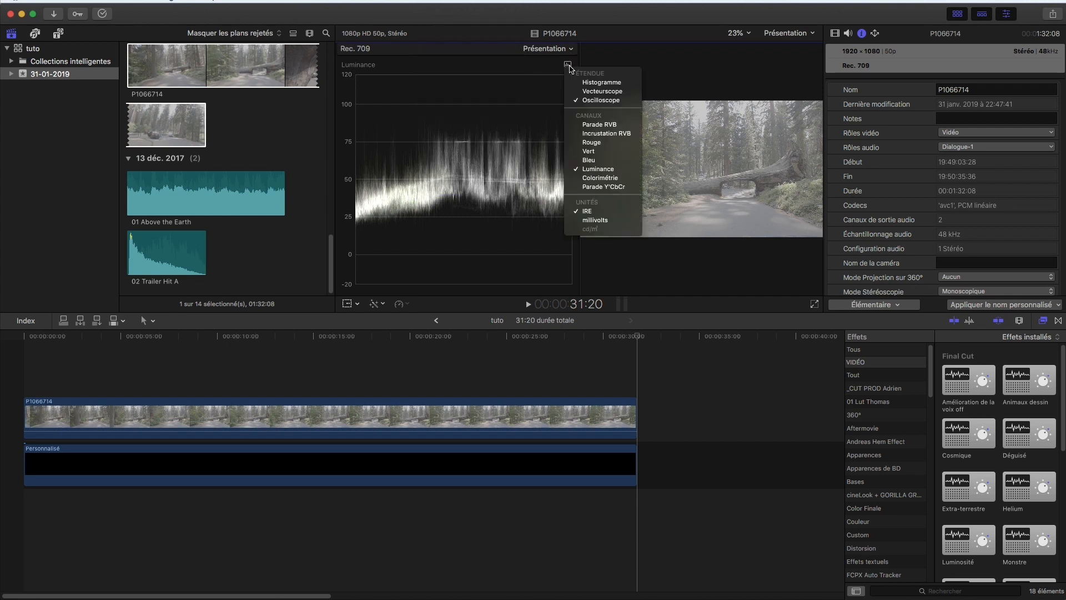
{"action": "left_click", "coordinate": [596, 127]}
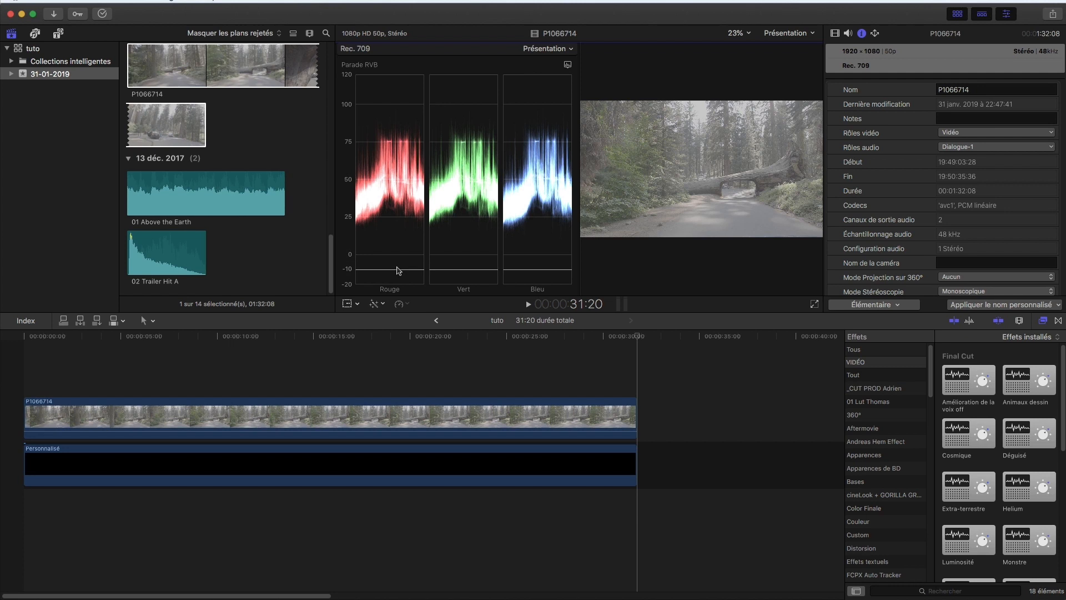
Step: Park the playhead at about 11 seconds and select the forest clip in the timeline
{"action": "left_click", "coordinate": [191, 374]}
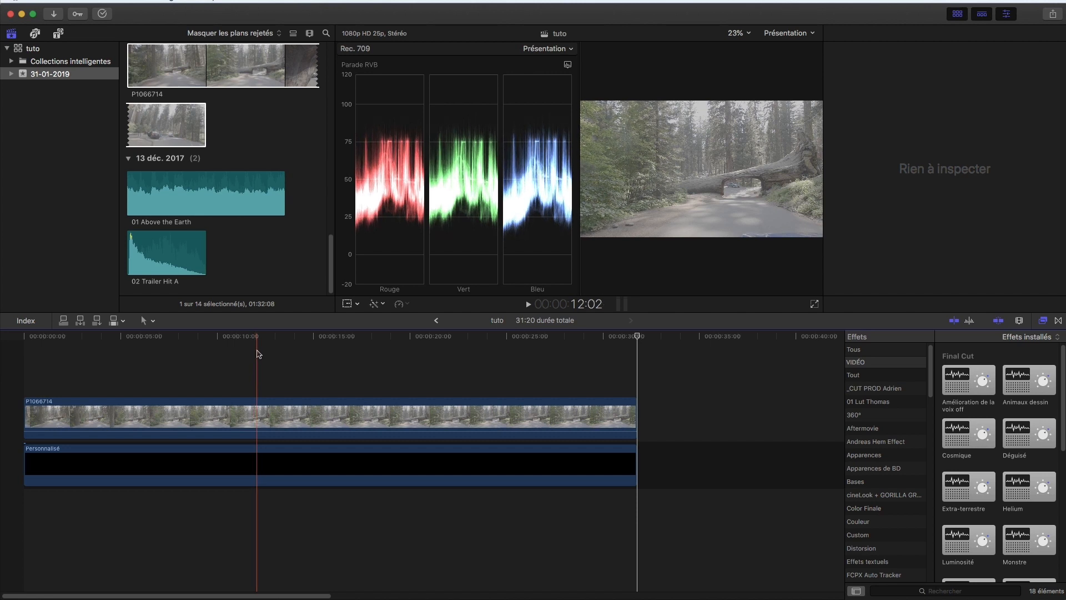
{"action": "left_click", "coordinate": [244, 413]}
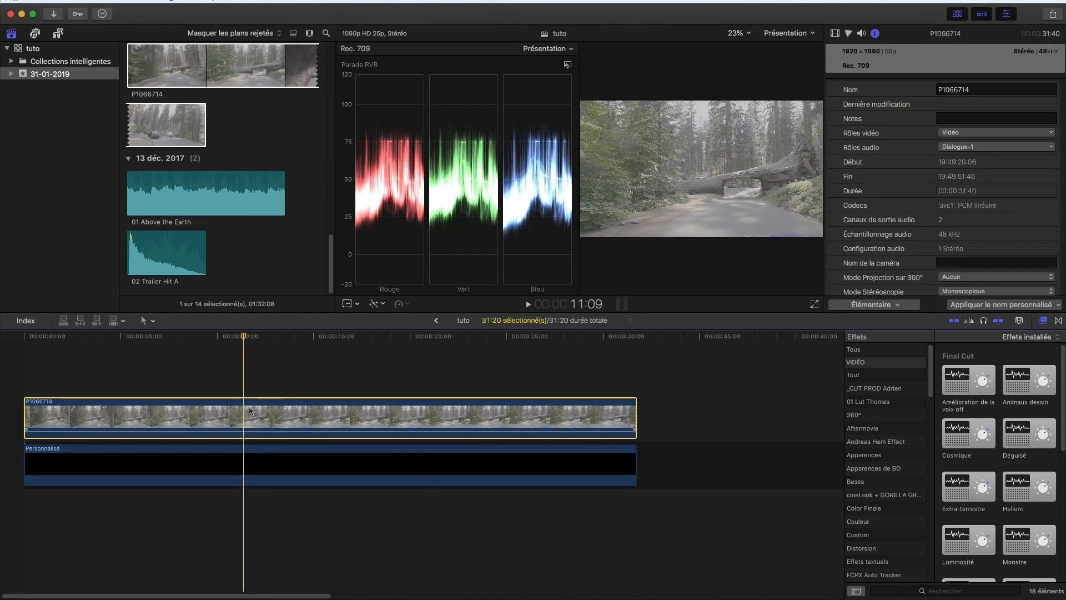
{"action": "left_click", "coordinate": [247, 345]}
{"action": "left_click", "coordinate": [240, 419]}
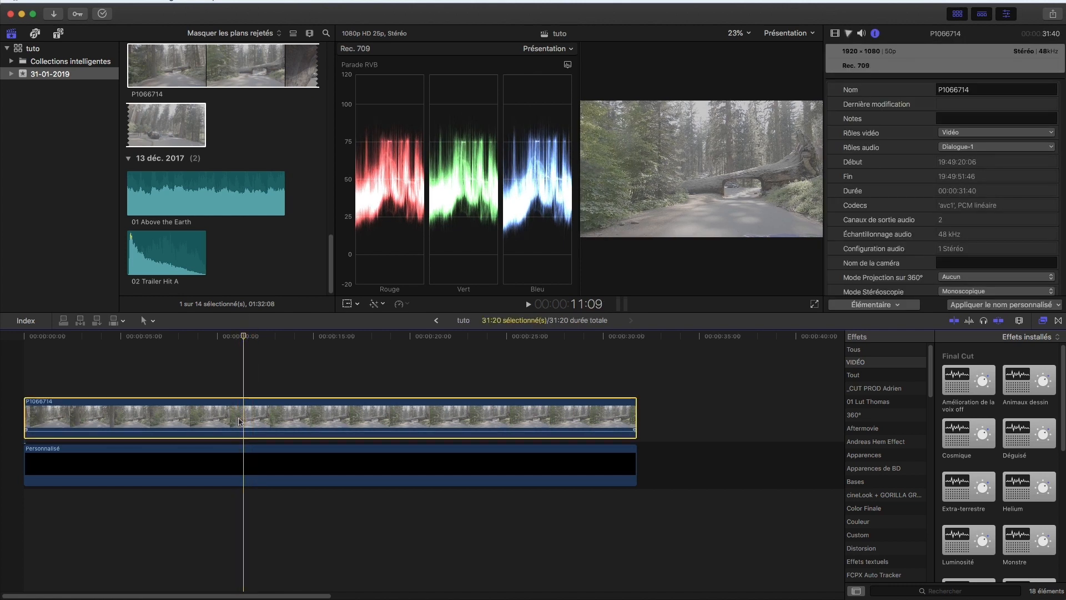
Step: Place the Adjustment Layer title from the Custom category above the forest clip and extend it to the clip's end
{"action": "left_click", "coordinate": [58, 33]}
{"action": "scroll", "coordinate": [47, 70], "scroll_direction": "up", "scroll_amount": 3}
{"action": "scroll", "coordinate": [47, 70], "scroll_direction": "up", "scroll_amount": 5}
{"action": "left_click", "coordinate": [51, 113]}
{"action": "left_click", "coordinate": [149, 92]}
{"action": "left_click_drag", "start_coordinate": [147, 92], "coordinate": [13, 357]}
{"action": "left_click_drag", "start_coordinate": [216, 385], "coordinate": [634, 385]}
{"action": "left_click", "coordinate": [247, 373]}
{"action": "left_click", "coordinate": [253, 386]}
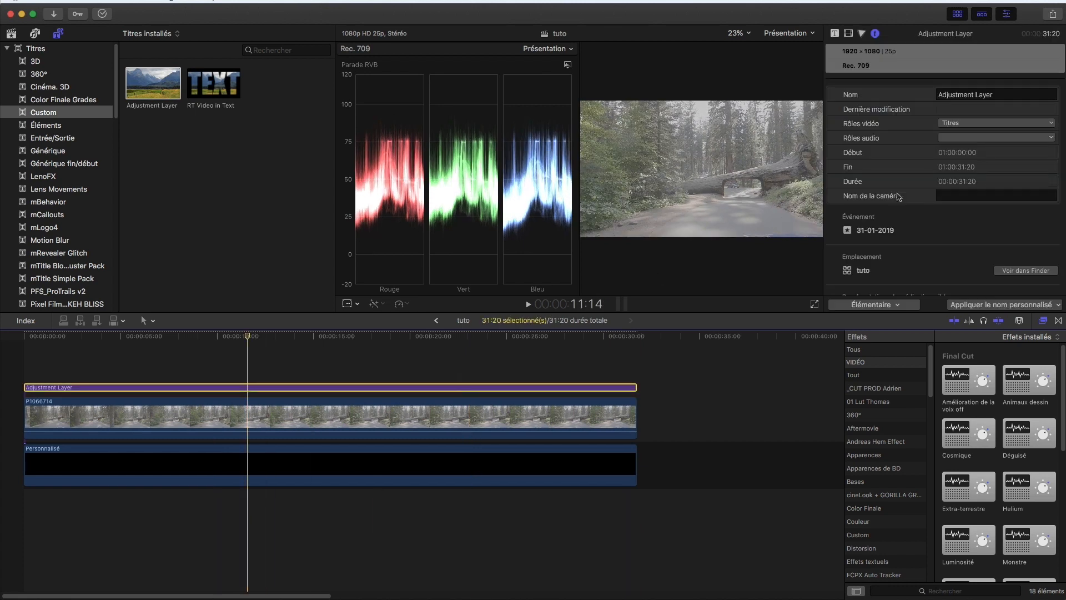
Step: Set the adjustment layer's exposure to Master -8 %, Ombres -23 %, Intermédiaires 7 % and Hautes lumières -4 %
{"action": "left_click", "coordinate": [862, 33]}
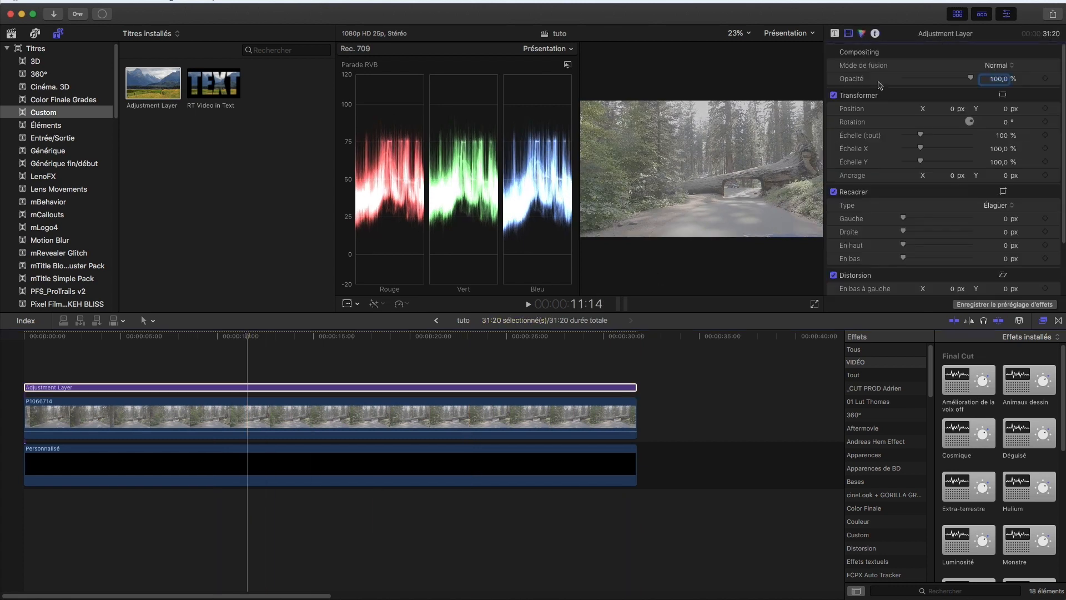
{"action": "mouse_move", "coordinate": [898, 167]}
{"action": "left_mouse_down"}
{"action": "mouse_move", "coordinate": [899, 134]}
{"action": "mouse_move", "coordinate": [899, 200]}
{"action": "mouse_move", "coordinate": [899, 149]}
{"action": "left_mouse_up"}
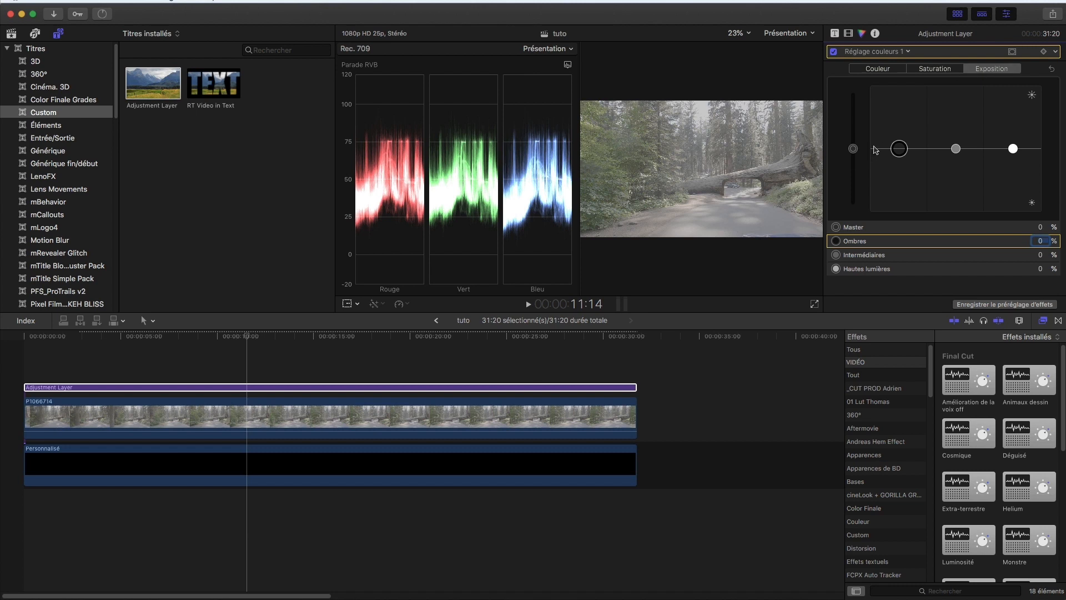
{"action": "left_click_drag", "start_coordinate": [853, 149], "coordinate": [853, 155]}
{"action": "left_click_drag", "start_coordinate": [1013, 149], "coordinate": [1015, 152]}
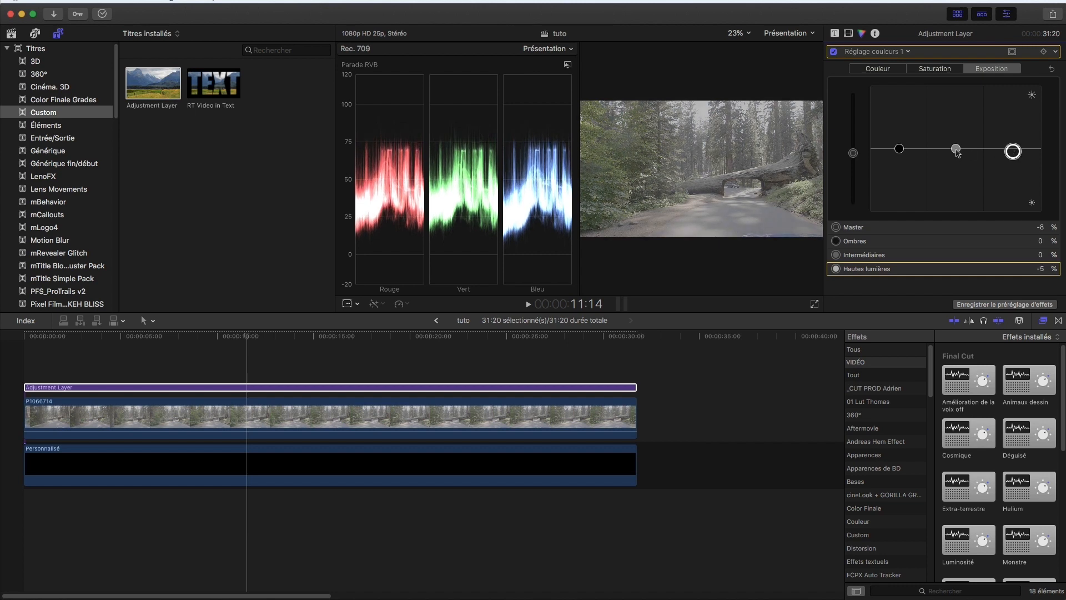
{"action": "left_click_drag", "start_coordinate": [899, 149], "coordinate": [904, 169]}
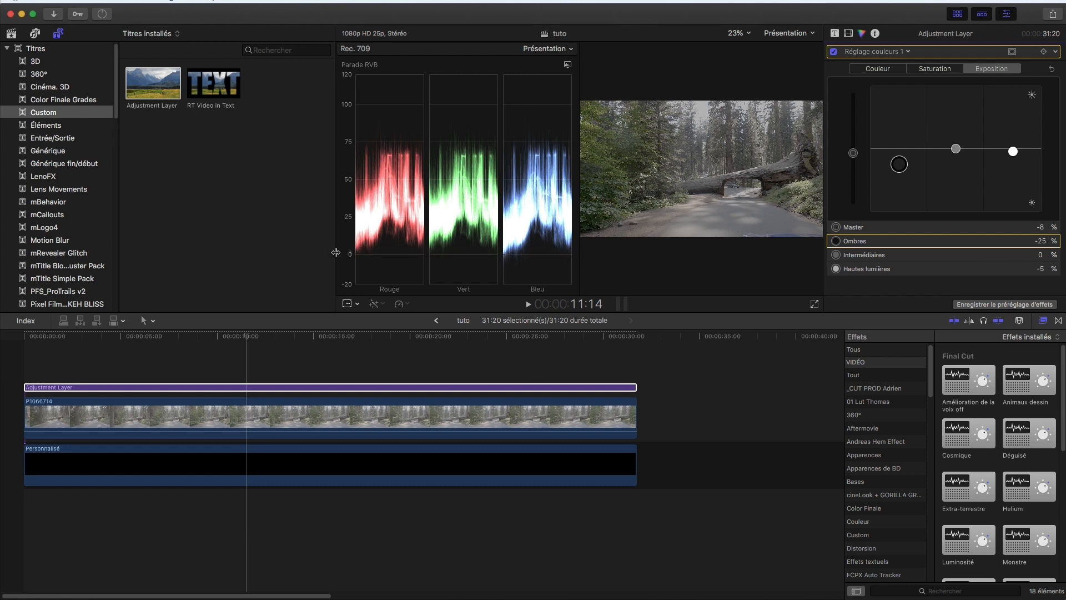
{"action": "left_click_drag", "start_coordinate": [898, 168], "coordinate": [897, 166]}
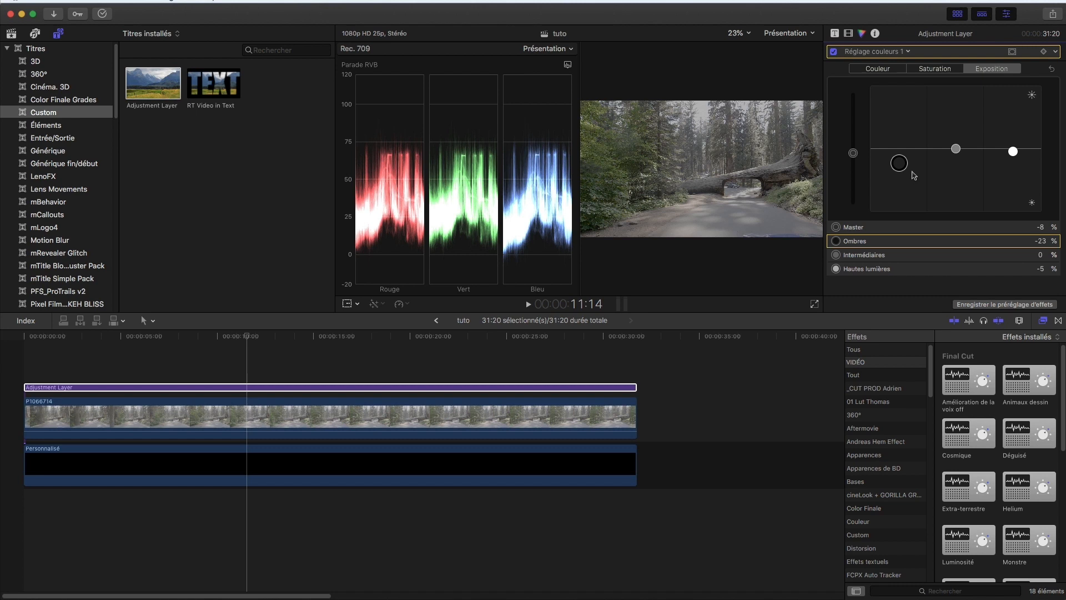
{"action": "left_click", "coordinate": [1012, 151]}
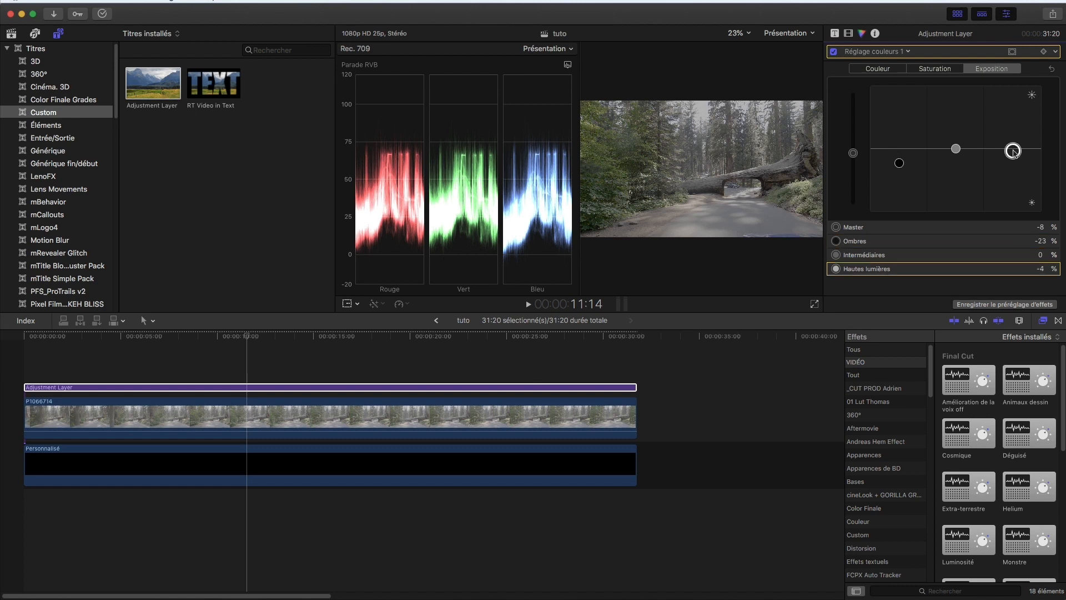
{"action": "left_click_drag", "start_coordinate": [955, 148], "coordinate": [956, 143]}
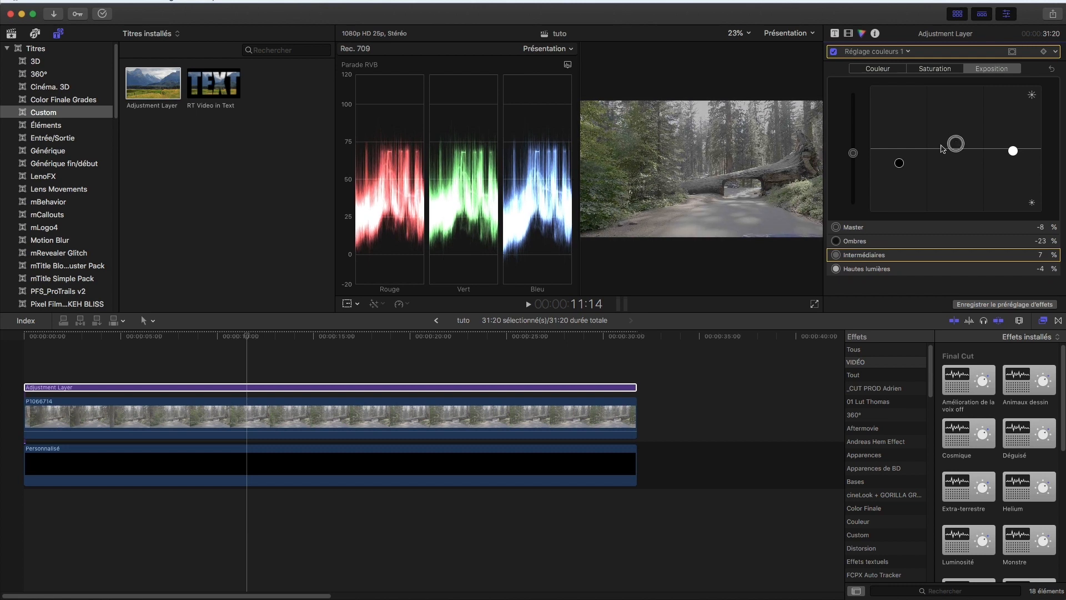
Step: Raise the adjustment layer's saturation to Ombres 25 %, Intermédiaires 16 % and Hautes lumières 5 %, and slightly raise Master
{"action": "left_click", "coordinate": [942, 71]}
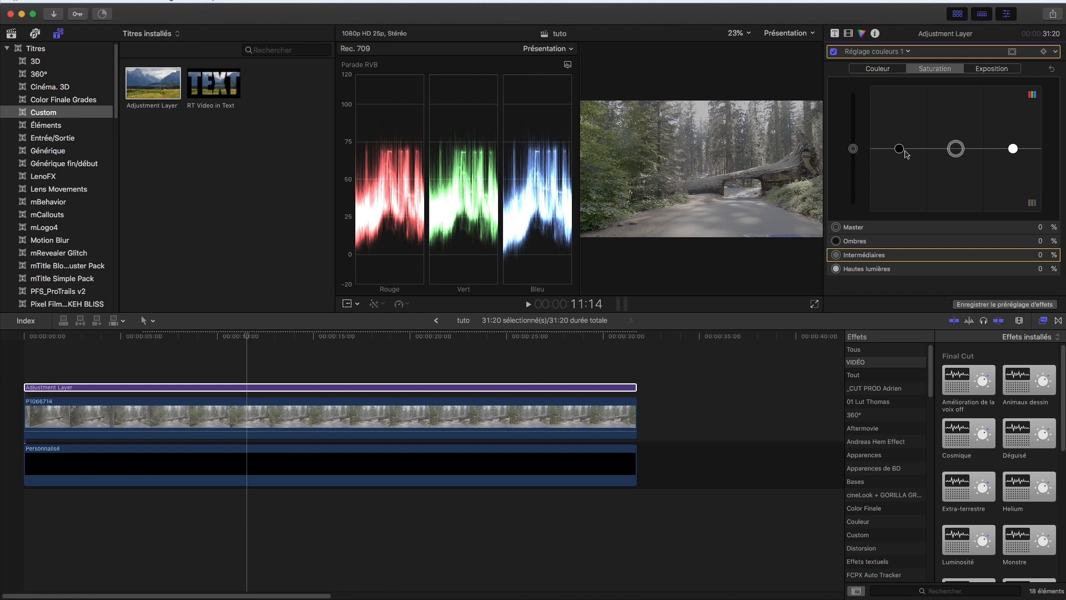
{"action": "left_click_drag", "start_coordinate": [903, 153], "coordinate": [956, 142]}
{"action": "left_click_drag", "start_coordinate": [959, 136], "coordinate": [1014, 145]}
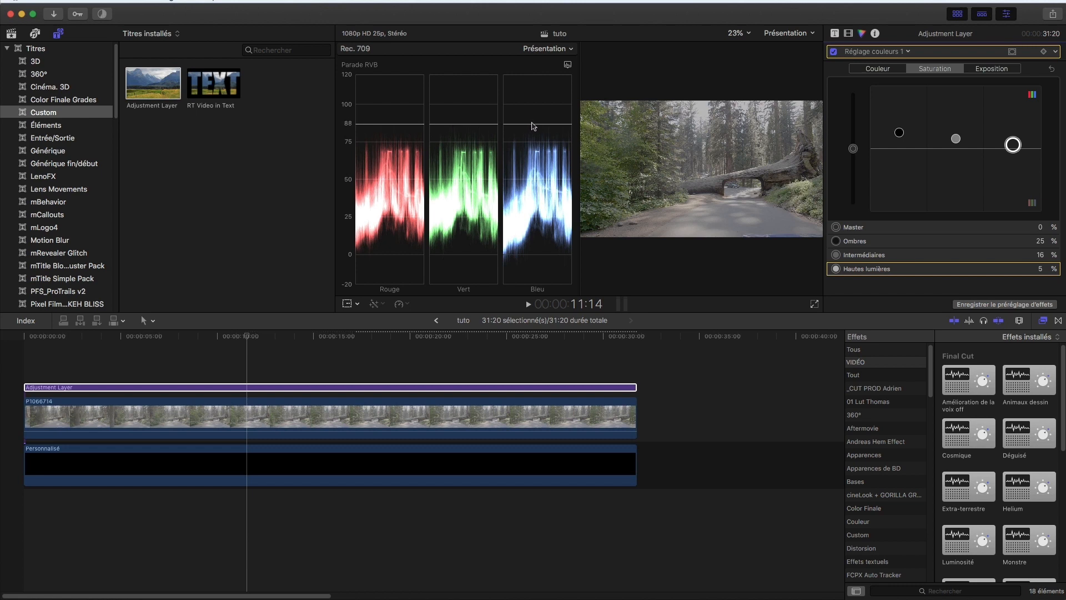
{"action": "left_click_drag", "start_coordinate": [853, 149], "coordinate": [854, 143]}
Step: Test and reset a green Master tint, and set Ombres to 39° 18 %, Intermédiaires to 170° 5 %, Hautes lumières to 310° 2 %
{"action": "left_click", "coordinate": [873, 69]}
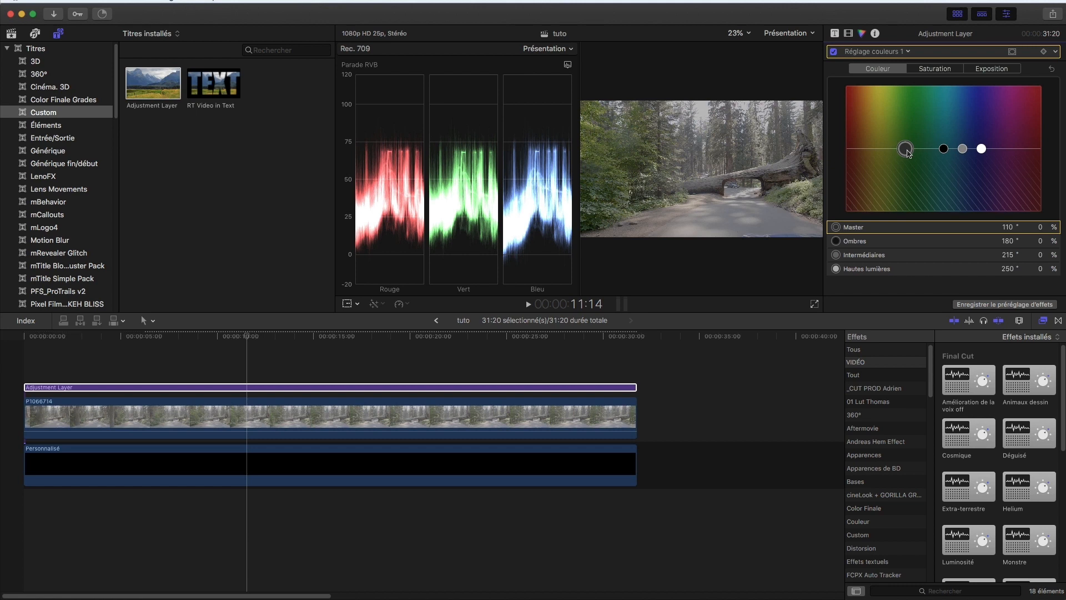
{"action": "left_click_drag", "start_coordinate": [906, 150], "coordinate": [914, 118]}
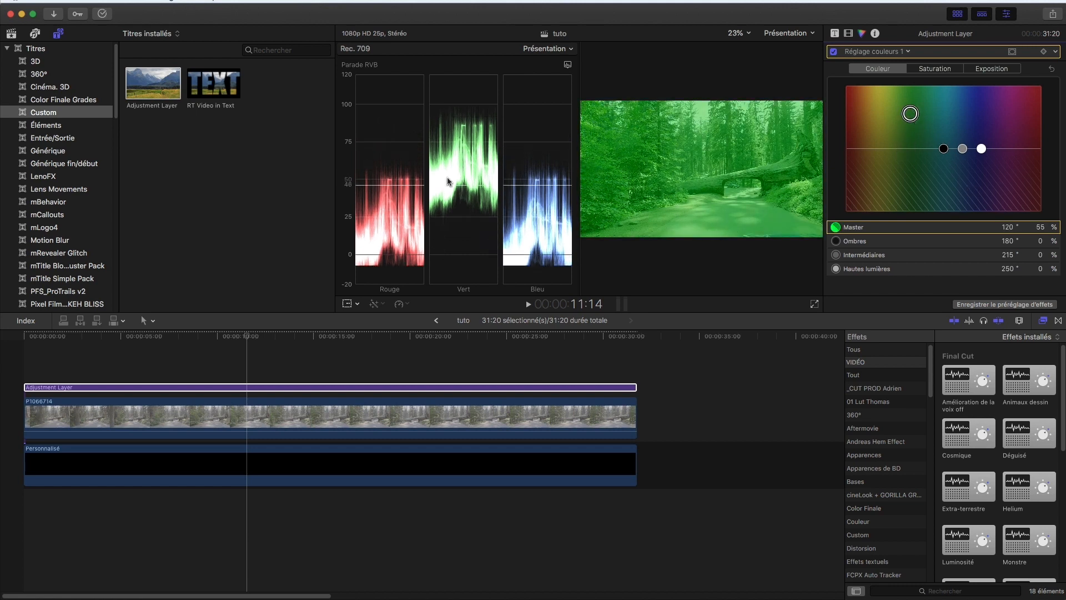
{"action": "key", "text": "Delete"}
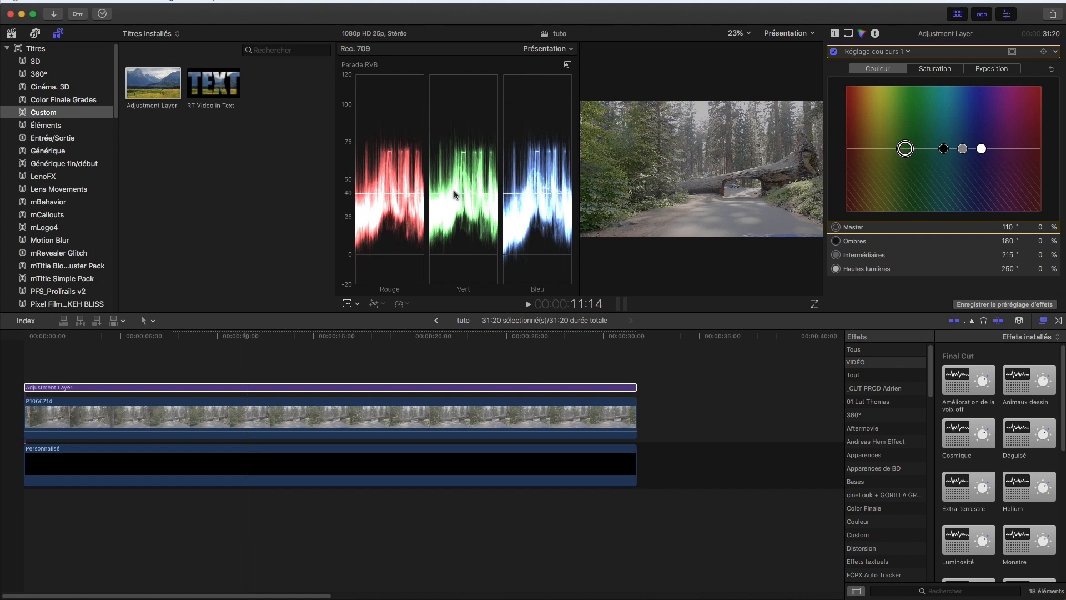
{"action": "left_click_drag", "start_coordinate": [946, 149], "coordinate": [1014, 149]}
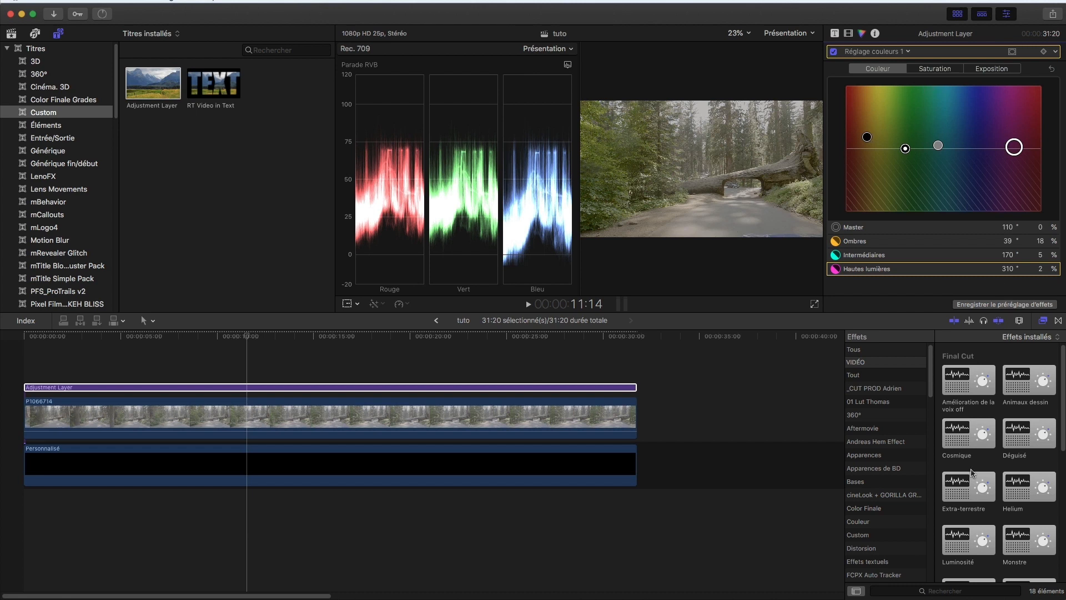
Step: Search all effects for "contrast" and apply the Contraste effect to the adjustment layer
{"action": "left_click", "coordinate": [895, 350]}
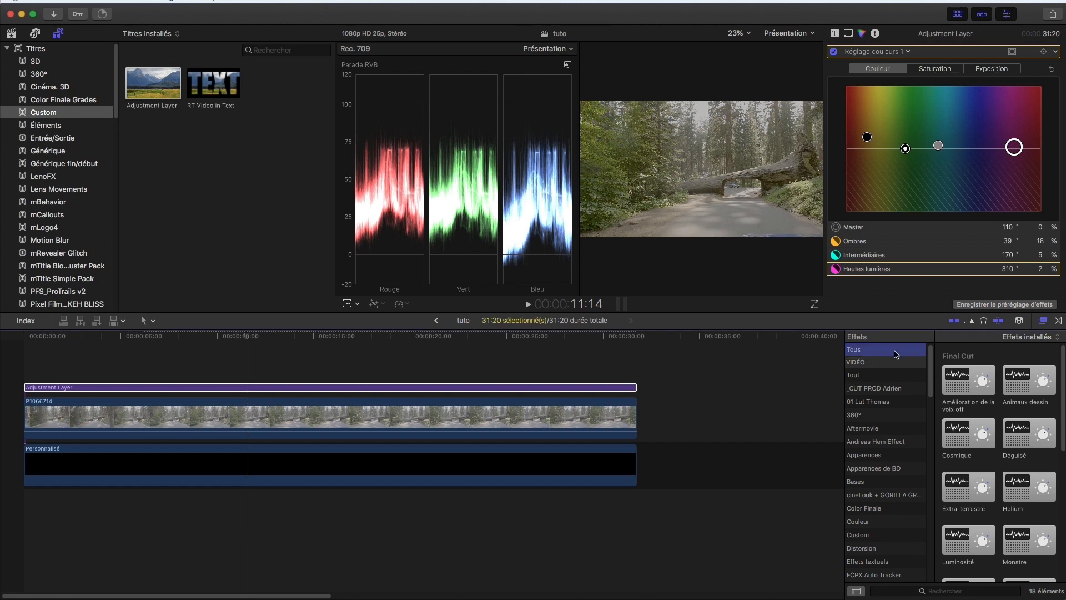
{"action": "left_click", "coordinate": [944, 590]}
{"action": "type", "text": "contrast"}
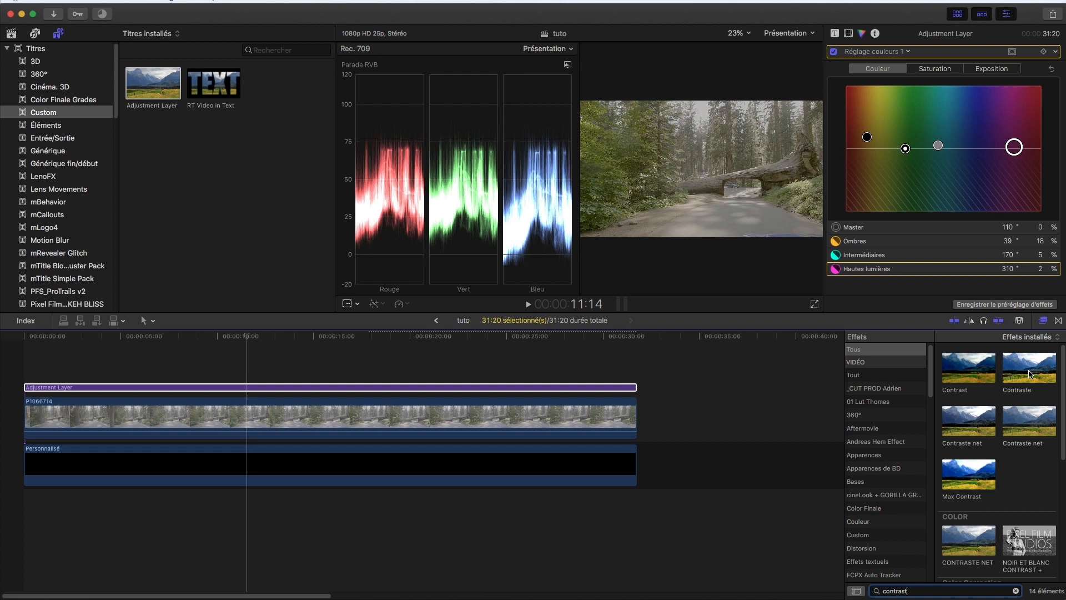
{"action": "left_click", "coordinate": [1030, 374]}
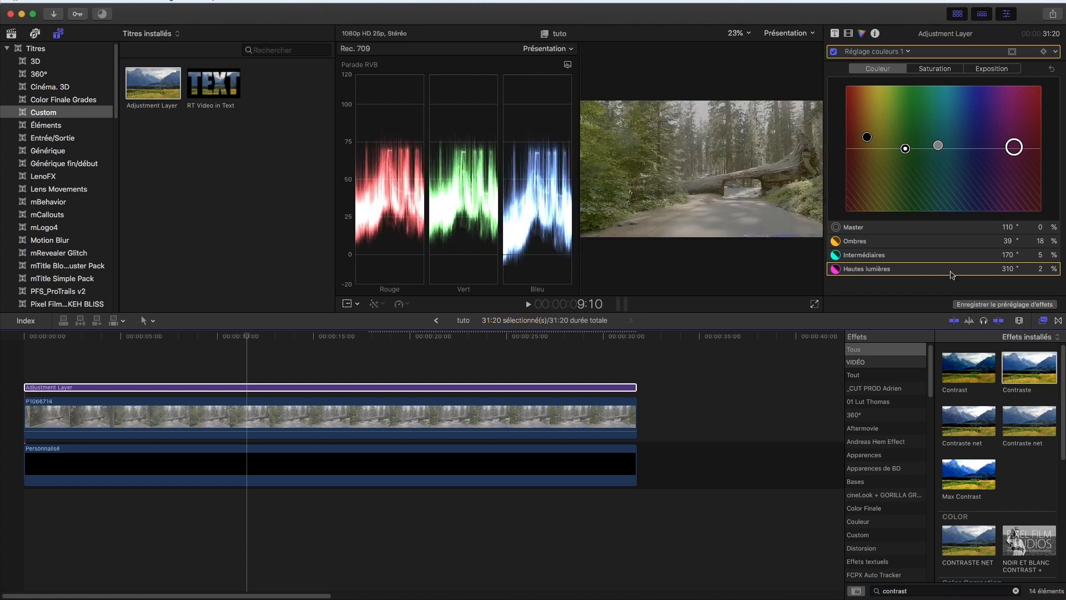
{"action": "left_click", "coordinate": [847, 34]}
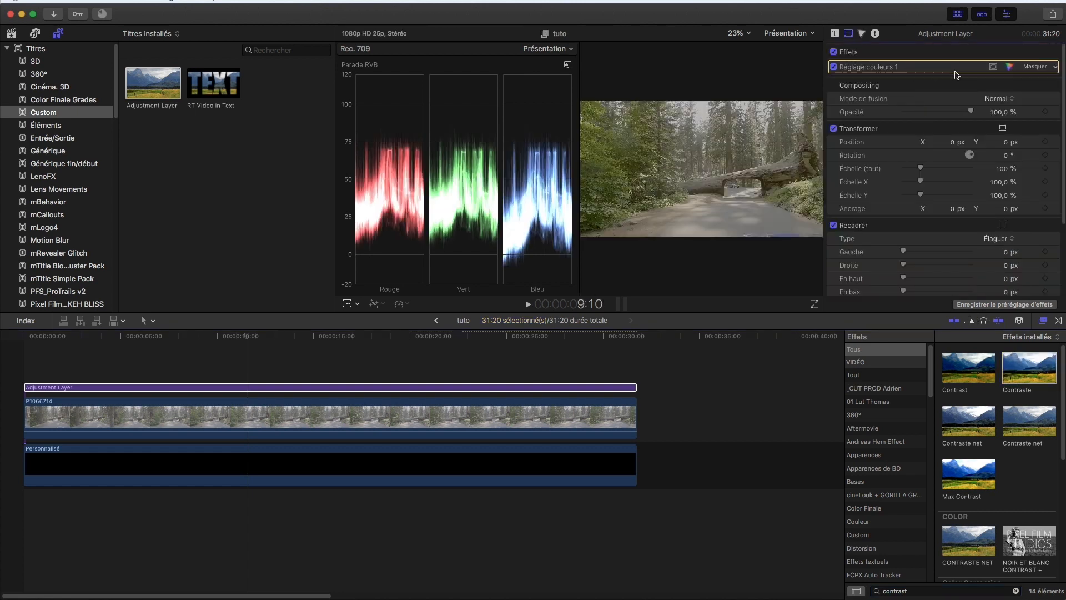
{"action": "left_click_drag", "start_coordinate": [1021, 367], "coordinate": [555, 389]}
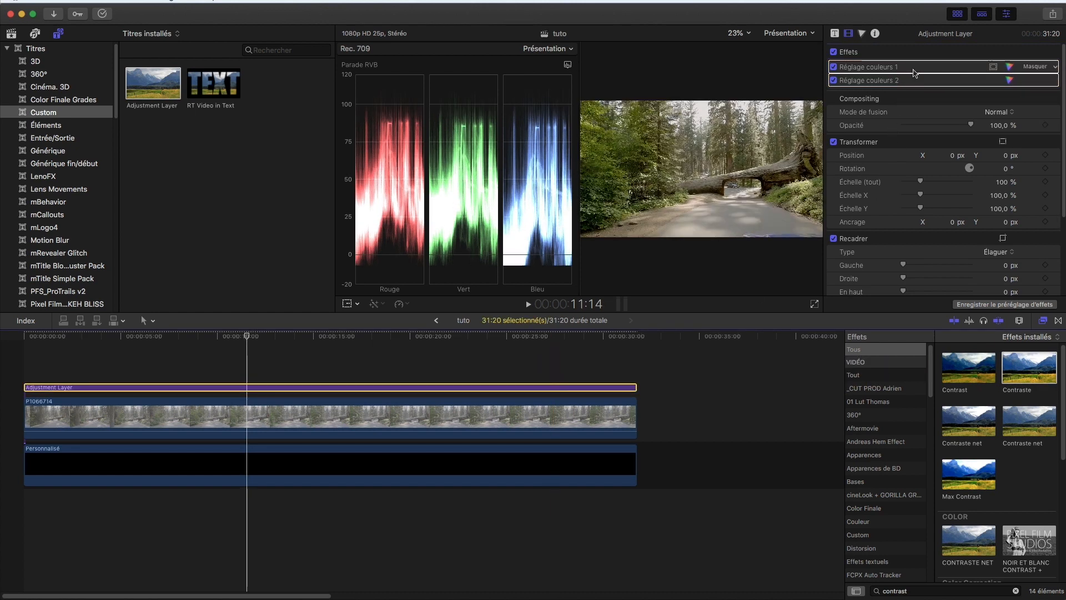
Step: Switch all of the adjustment layer's effects off and on several times to compare the graded and ungraded image
{"action": "left_click", "coordinate": [1034, 67]}
{"action": "left_click", "coordinate": [883, 67]}
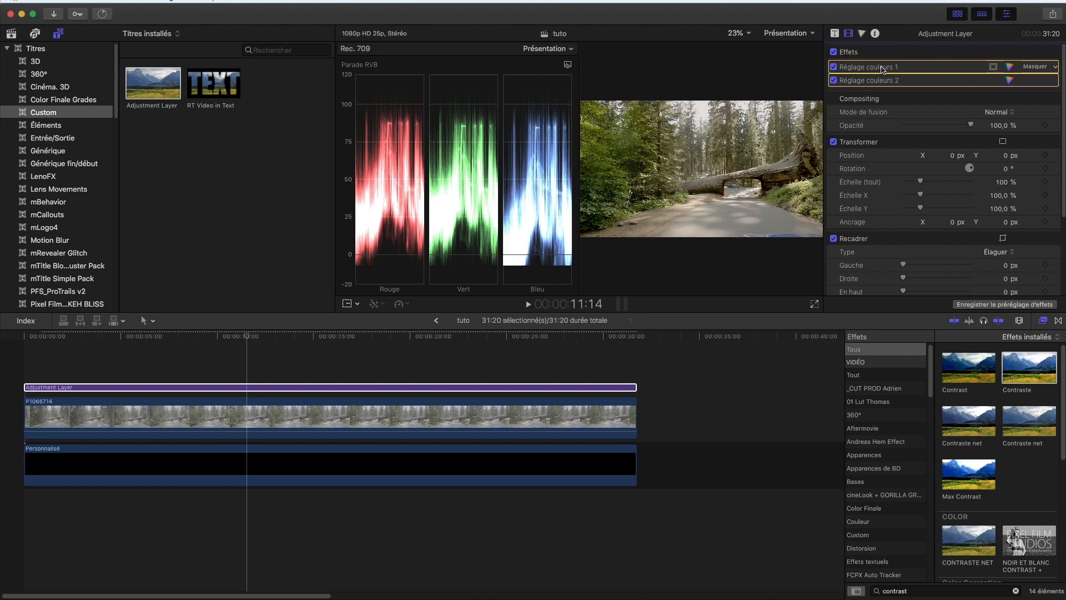
{"action": "left_click", "coordinate": [905, 57]}
{"action": "left_click", "coordinate": [895, 71]}
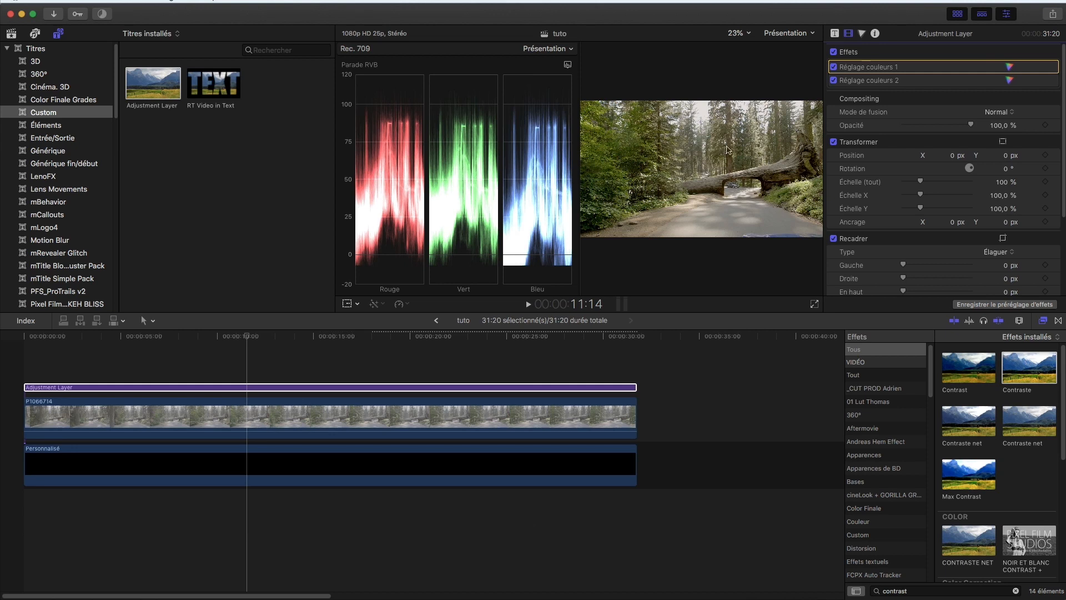
{"action": "left_click", "coordinate": [834, 52]}
{"action": "left_click", "coordinate": [834, 51]}
{"action": "left_click", "coordinate": [834, 52]}
{"action": "left_click", "coordinate": [834, 52]}
{"action": "left_click", "coordinate": [833, 52]}
{"action": "left_click", "coordinate": [834, 52]}
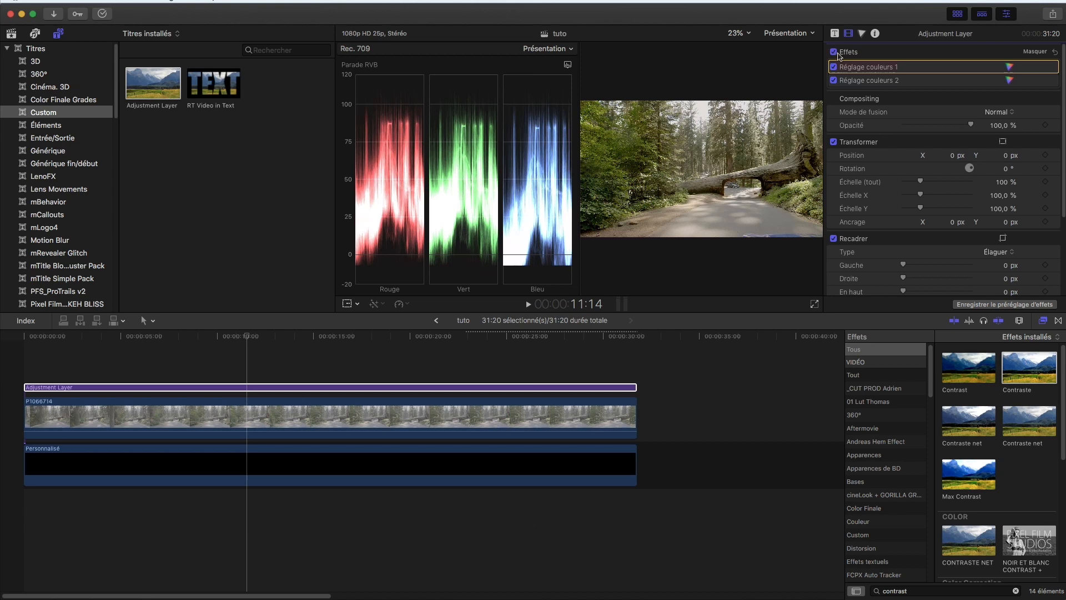
Step: Add a Courbes de teinte/saturation correction to the adjustment layer and slightly raise the middle of the LUMI contre SAT curve
{"action": "left_click", "coordinate": [862, 34]}
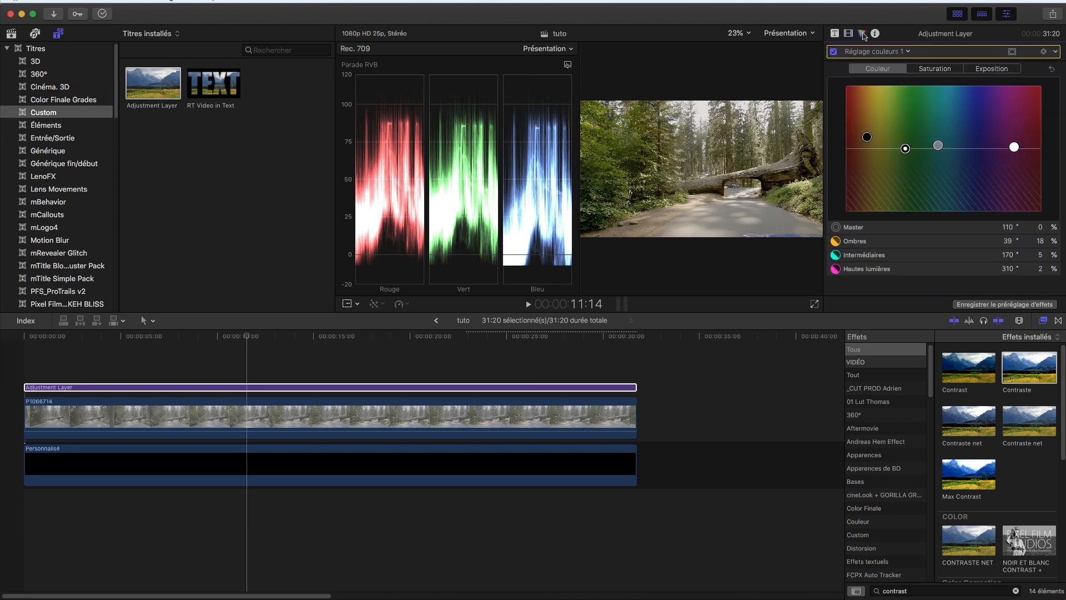
{"action": "left_click", "coordinate": [901, 52]}
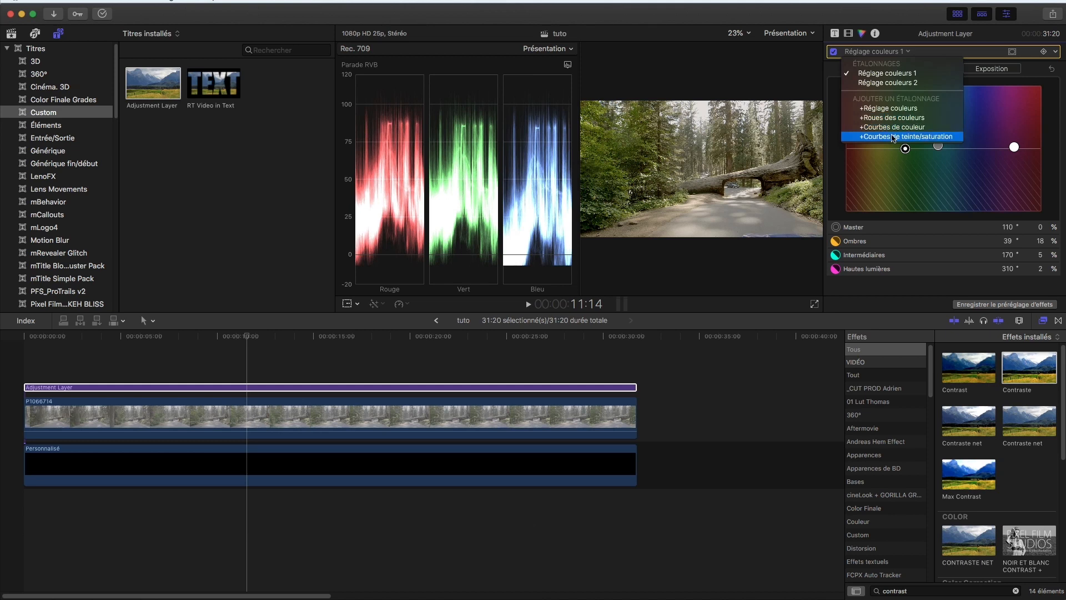
{"action": "left_click", "coordinate": [892, 138]}
{"action": "scroll", "coordinate": [932, 174], "scroll_direction": "down", "scroll_amount": 3}
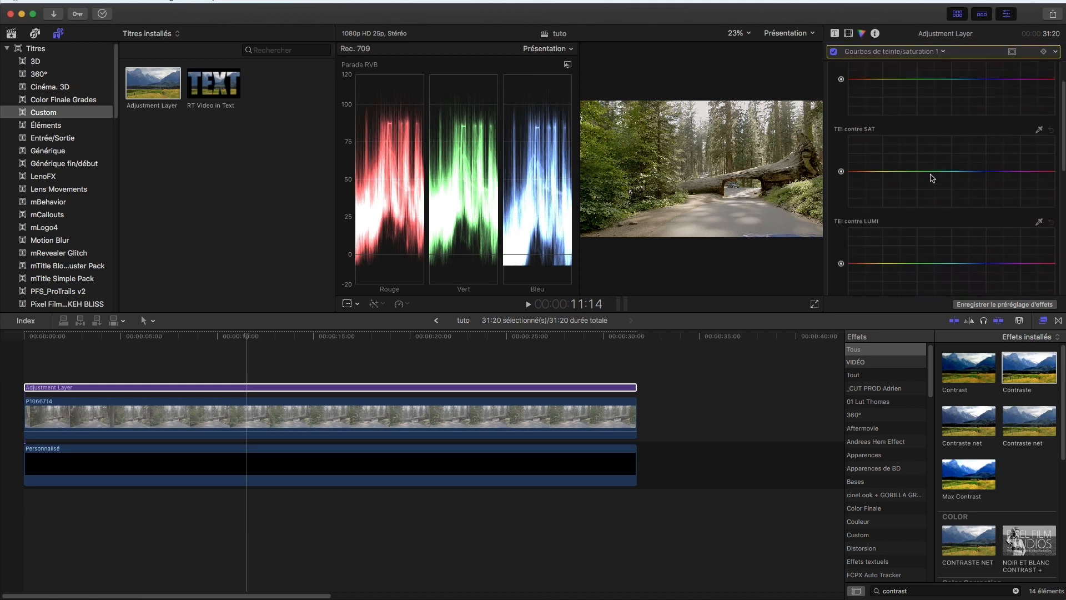
{"action": "scroll", "coordinate": [938, 177], "scroll_direction": "down", "scroll_amount": 5}
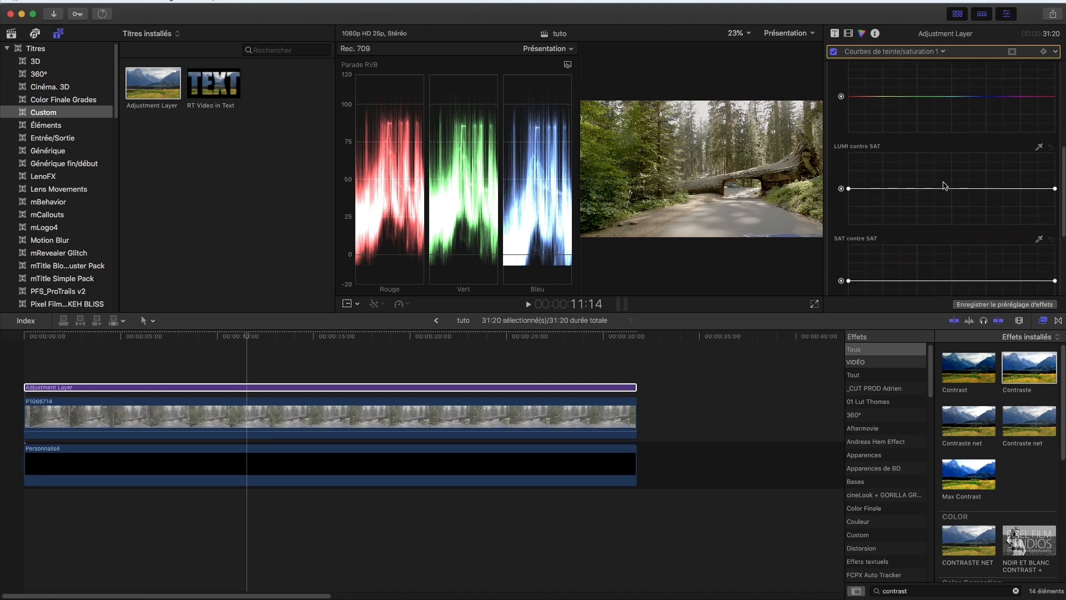
{"action": "mouse_move", "coordinate": [953, 189]}
{"action": "left_mouse_down"}
{"action": "mouse_move", "coordinate": [952, 158]}
{"action": "mouse_move", "coordinate": [953, 236]}
{"action": "mouse_move", "coordinate": [950, 161]}
{"action": "mouse_move", "coordinate": [951, 178]}
{"action": "left_mouse_up"}
Step: Slightly raise the middle of the ORANGE contre SAT curve
{"action": "scroll", "coordinate": [943, 205], "scroll_direction": "down", "scroll_amount": 5}
{"action": "left_click_drag", "start_coordinate": [841, 228], "coordinate": [845, 199]}
{"action": "mouse_move", "coordinate": [953, 229]}
{"action": "left_mouse_down"}
{"action": "mouse_move", "coordinate": [955, 187]}
{"action": "mouse_move", "coordinate": [949, 219]}
{"action": "left_mouse_up"}
{"action": "scroll", "coordinate": [947, 205], "scroll_direction": "up", "scroll_amount": 10}
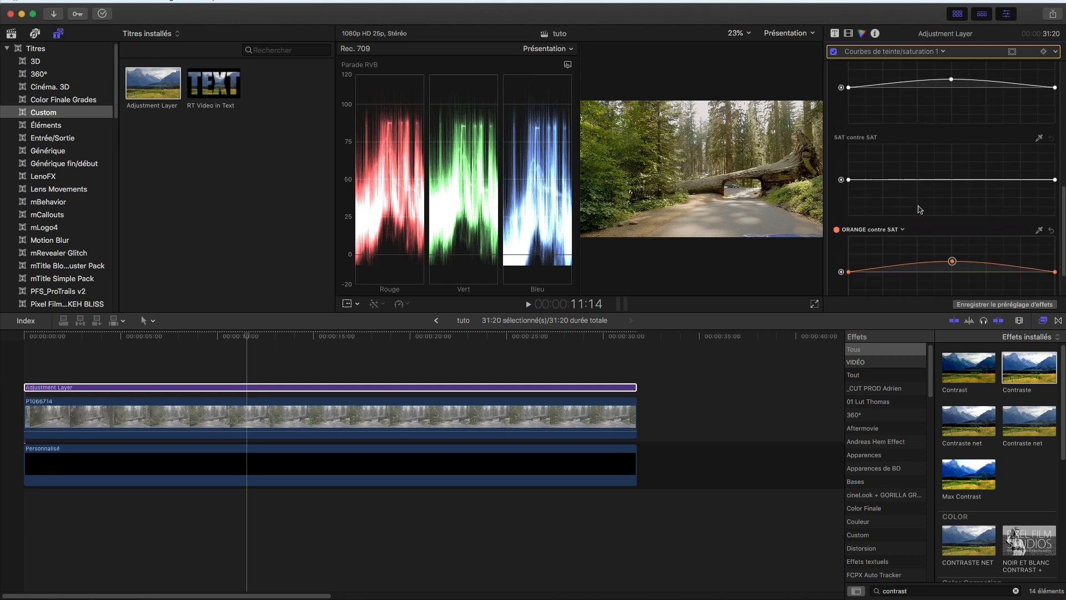
Step: Test an extreme raise of the TEI contre LUMI curve and settle it just above neutral
{"action": "left_click_drag", "start_coordinate": [941, 186], "coordinate": [947, 147]}
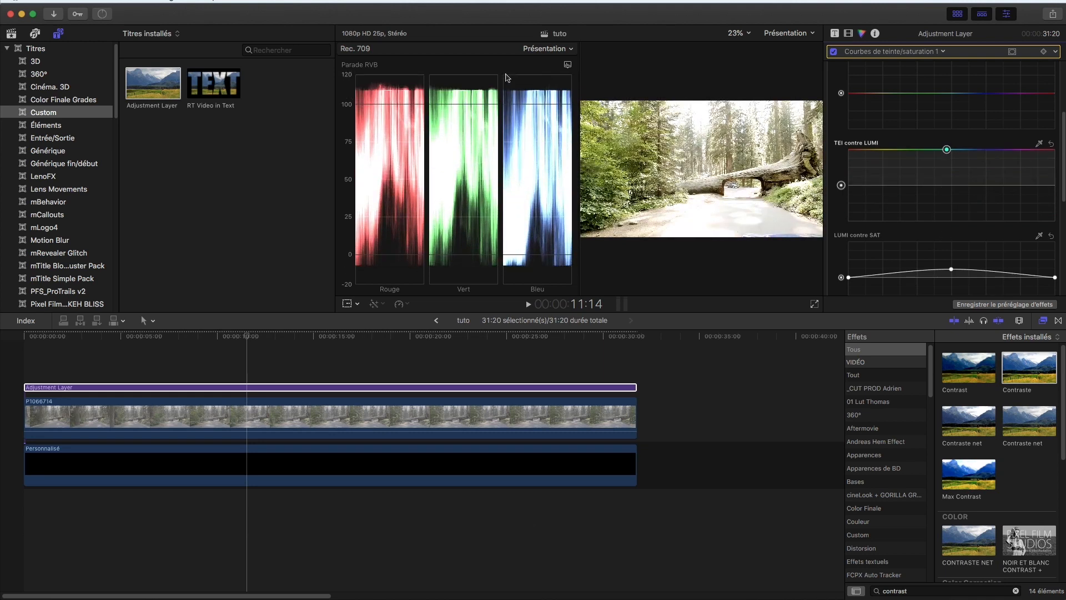
{"action": "left_click_drag", "start_coordinate": [947, 150], "coordinate": [947, 184]}
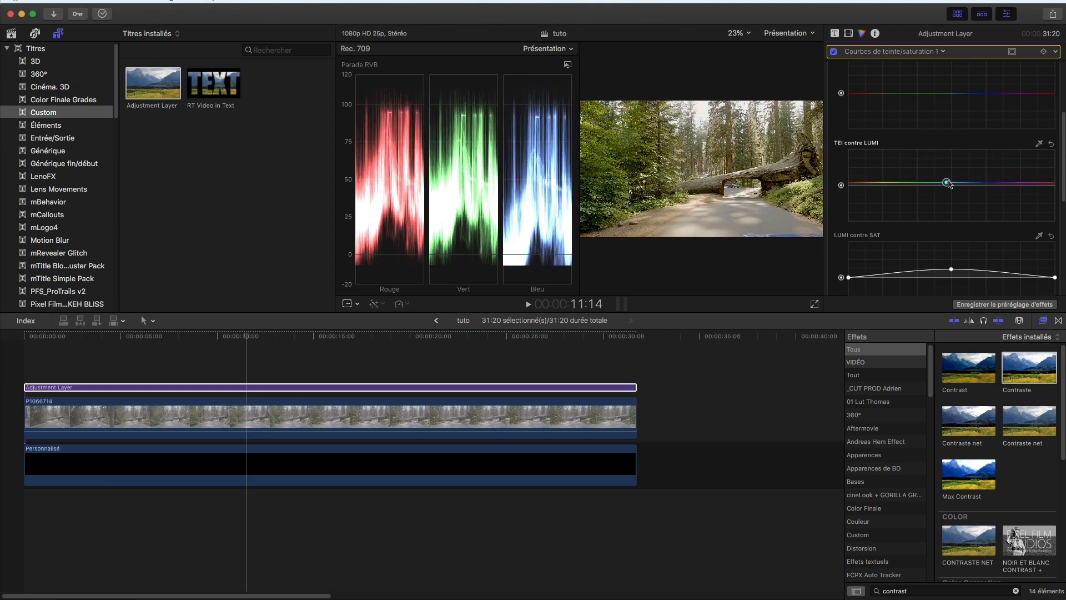
{"action": "left_click_drag", "start_coordinate": [947, 181], "coordinate": [949, 180]}
{"action": "scroll", "coordinate": [938, 135], "scroll_direction": "up", "scroll_amount": 5}
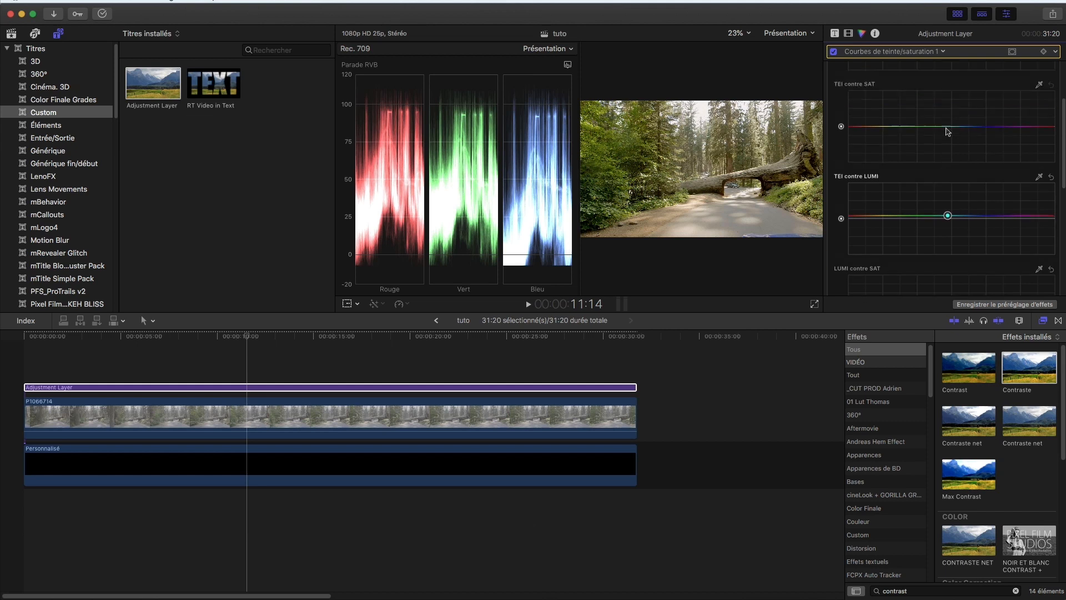
{"action": "scroll", "coordinate": [937, 139], "scroll_direction": "up", "scroll_amount": 2}
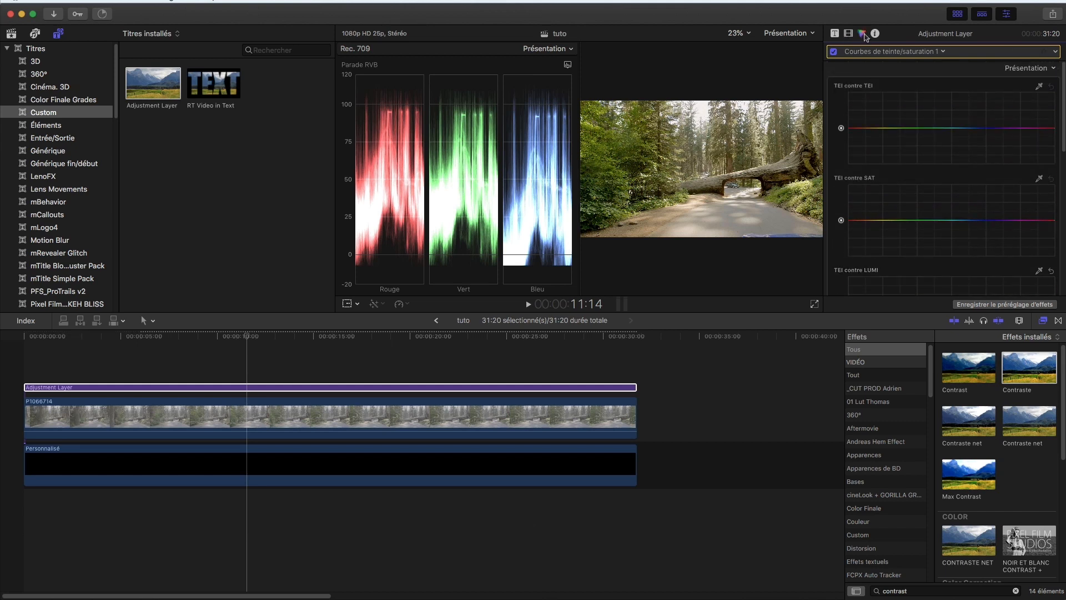
Step: Add a Roues des couleurs correction and tint Ombres slightly toward yellow and Hautes lumières slightly toward blue
{"action": "left_click", "coordinate": [908, 51]}
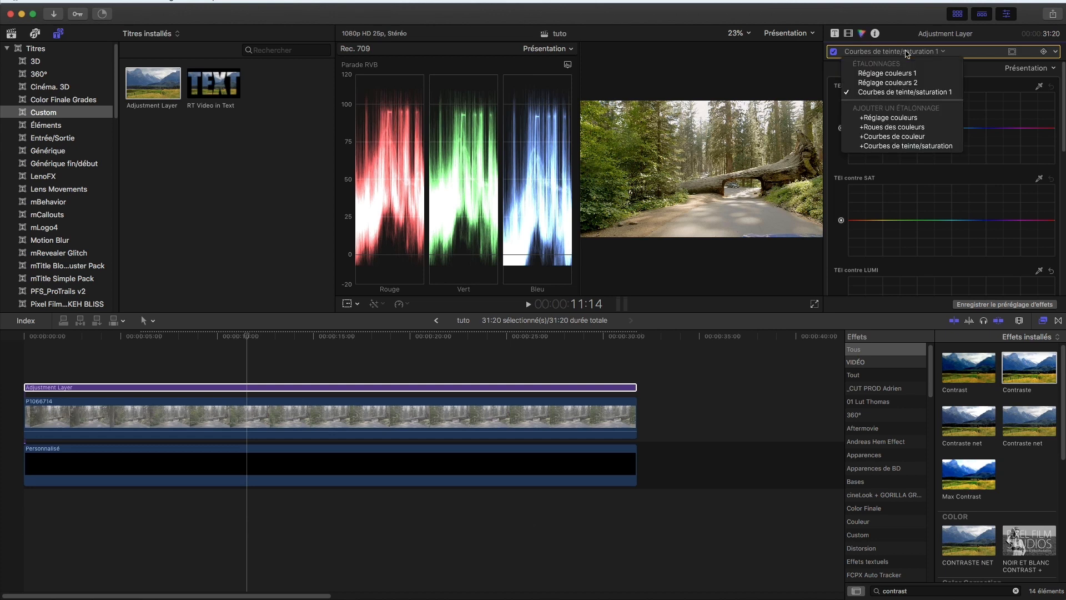
{"action": "left_click", "coordinate": [911, 128]}
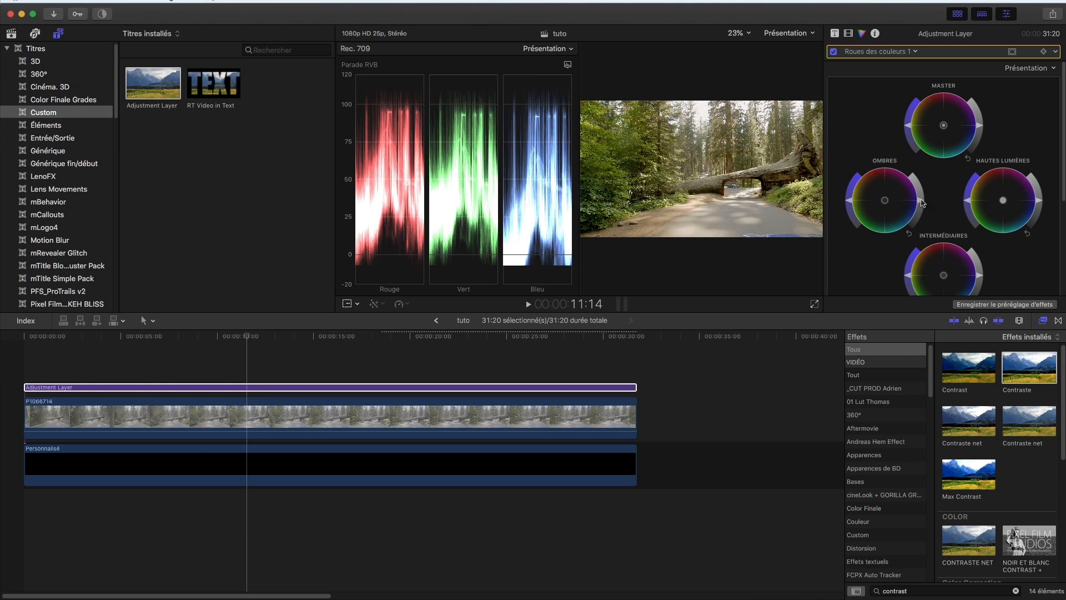
{"action": "left_click_drag", "start_coordinate": [886, 201], "coordinate": [875, 200]}
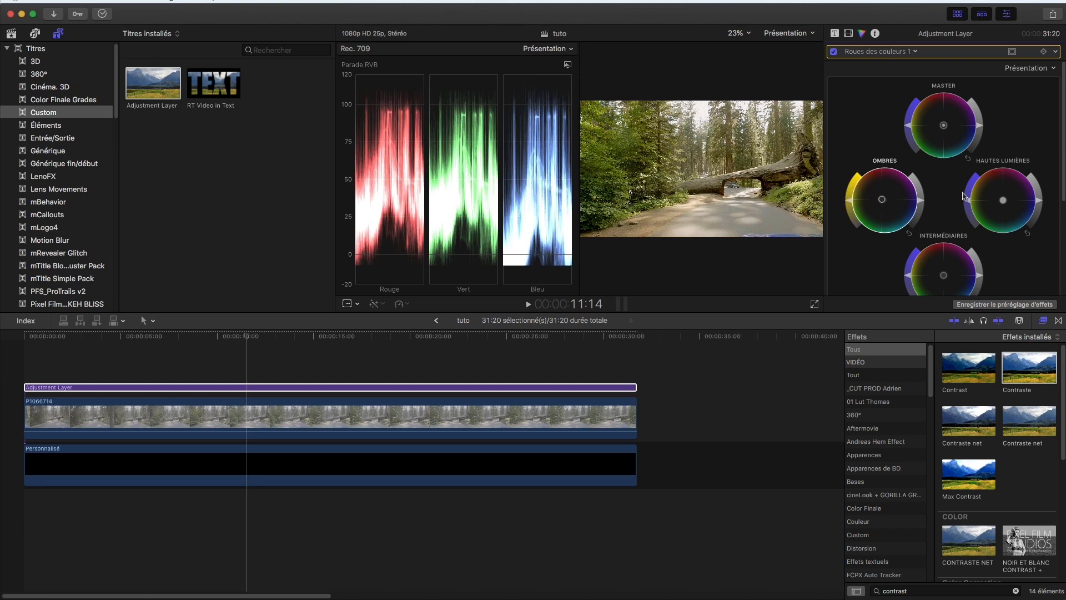
{"action": "mouse_move", "coordinate": [1012, 204]}
{"action": "left_mouse_down"}
{"action": "mouse_move", "coordinate": [1012, 214]}
{"action": "mouse_move", "coordinate": [1005, 203]}
{"action": "left_mouse_up"}
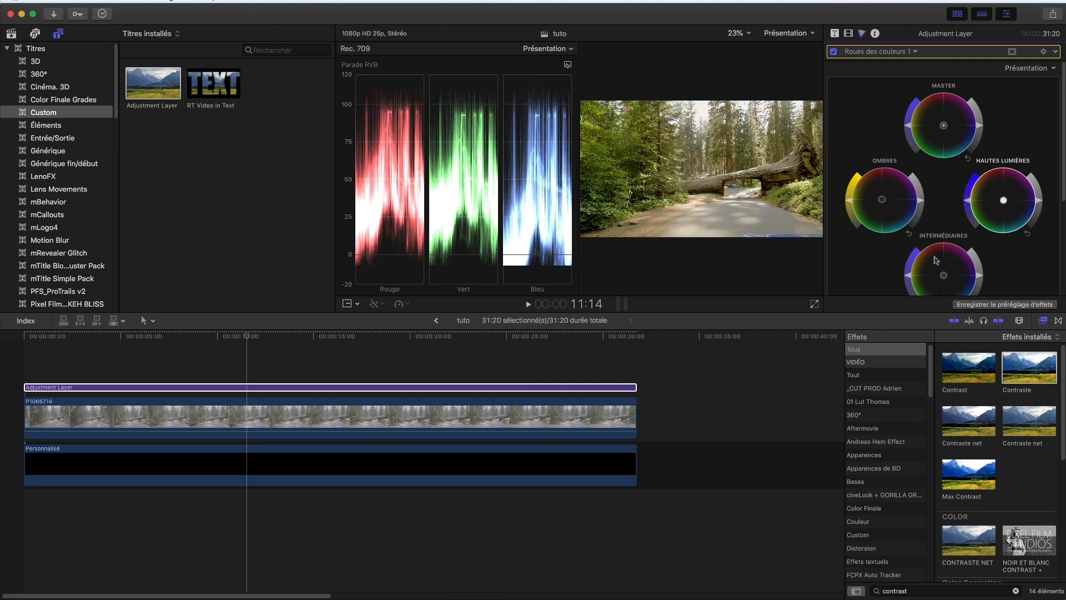
Step: Set the overall scale of the forest clip P1066714 to 109 %
{"action": "left_click", "coordinate": [504, 416]}
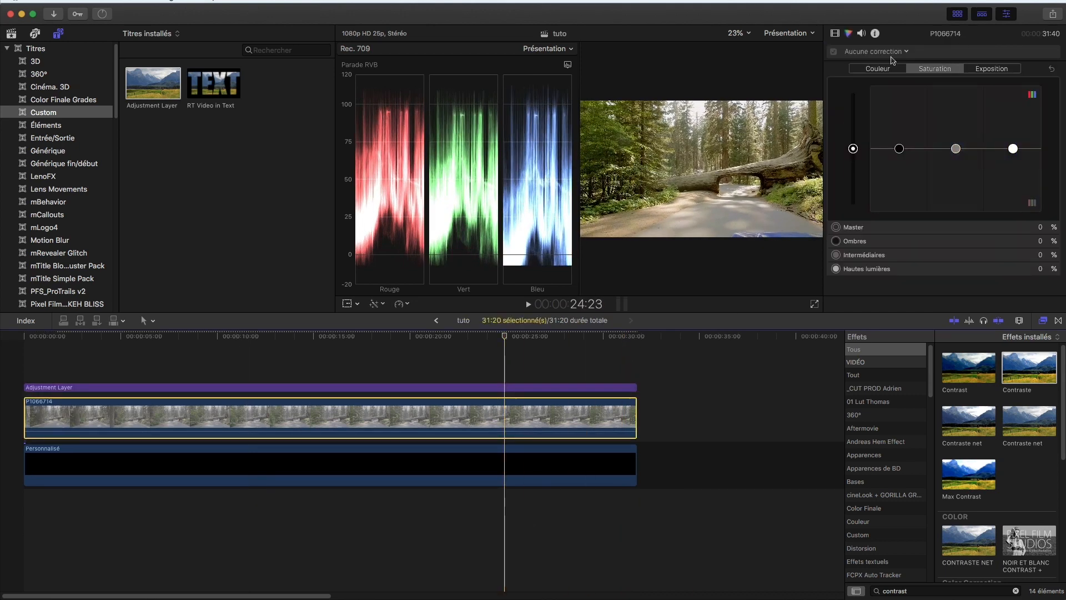
{"action": "left_click", "coordinate": [835, 34]}
{"action": "left_click_drag", "start_coordinate": [923, 135], "coordinate": [925, 135]}
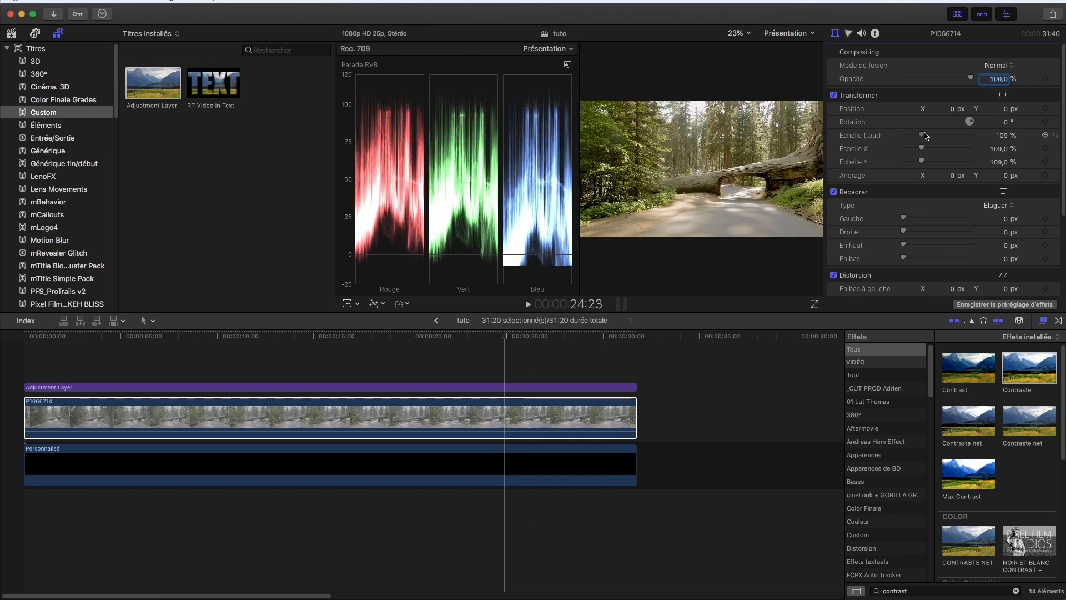
Step: Search the effects for "nettet" and apply the Netteté effect to the adjustment layer
{"action": "left_click", "coordinate": [859, 354]}
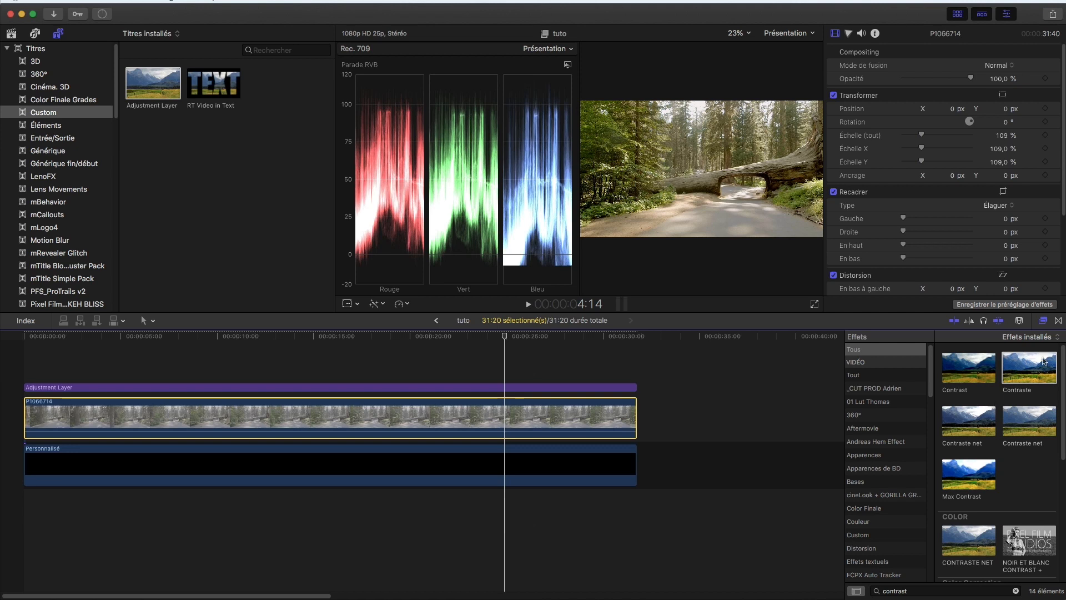
{"action": "left_click", "coordinate": [1005, 591]}
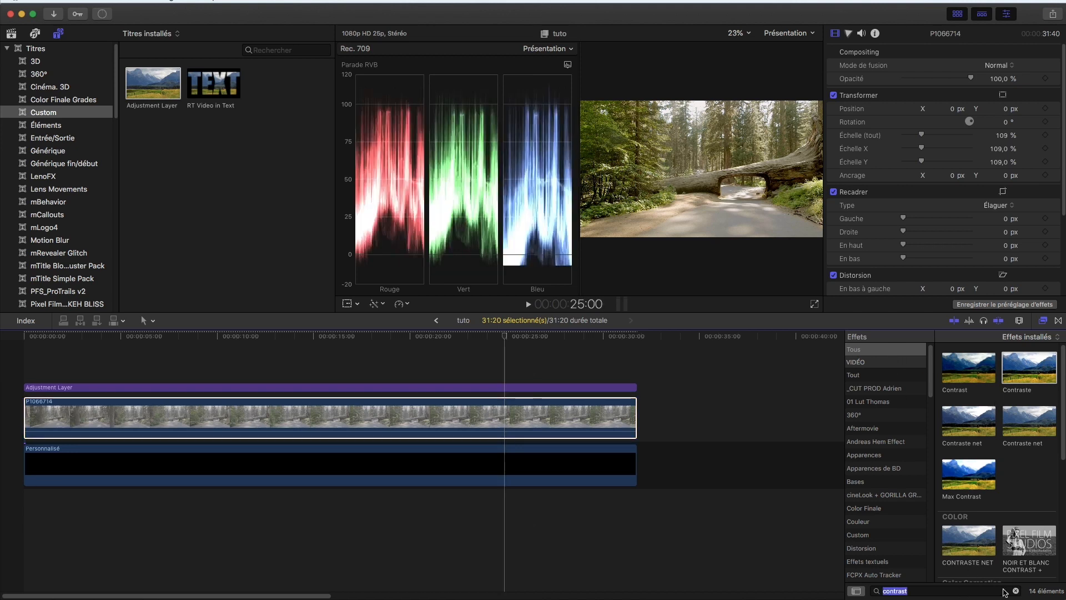
{"action": "left_click", "coordinate": [1016, 590]}
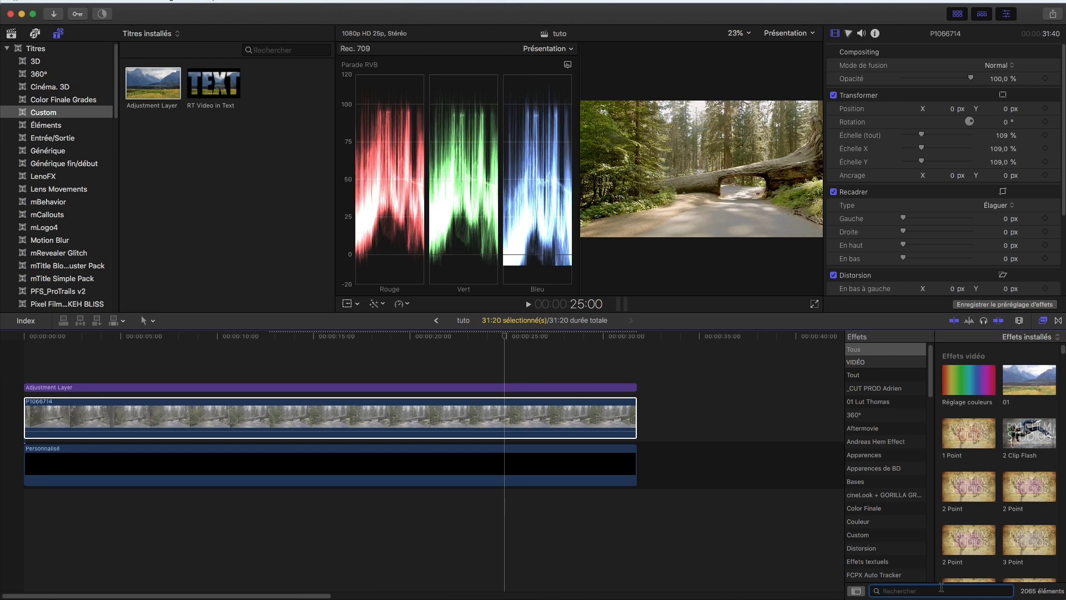
{"action": "type", "text": "netter"}
{"action": "key", "text": "BackSpace"}
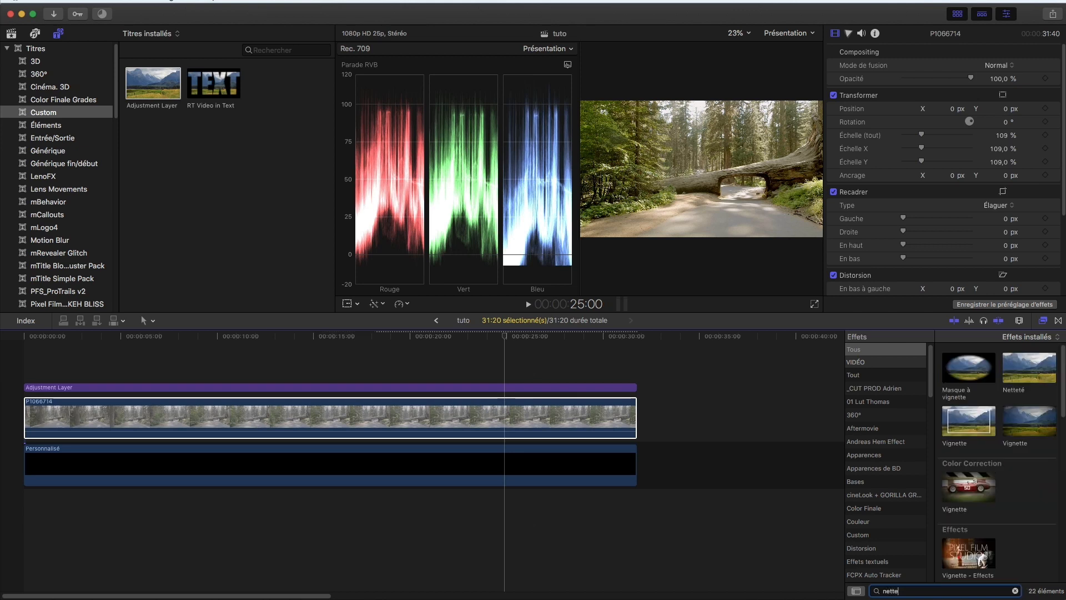
{"action": "type", "text": "t"}
{"action": "left_click_drag", "start_coordinate": [971, 368], "coordinate": [507, 387]}
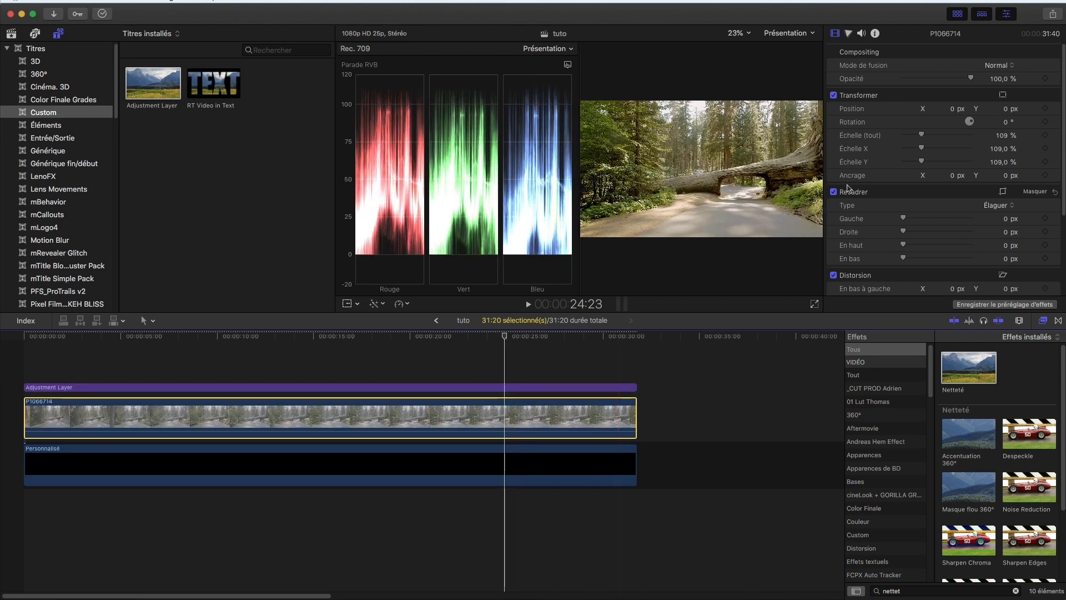
{"action": "left_click", "coordinate": [499, 387]}
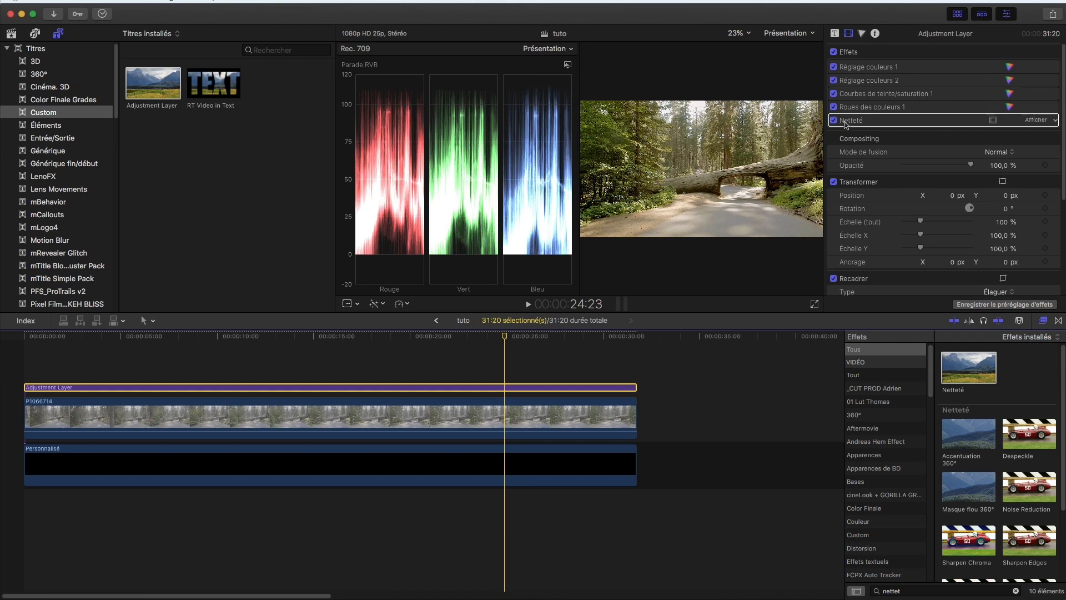
Step: Switch the Netteté effect off and on repeatedly to compare the image sharpness
{"action": "left_click", "coordinate": [833, 121]}
{"action": "left_click", "coordinate": [833, 121]}
{"action": "left_click", "coordinate": [834, 121]}
{"action": "left_click", "coordinate": [833, 120]}
{"action": "left_click", "coordinate": [833, 121]}
{"action": "left_click", "coordinate": [833, 120]}
Step: Hide the video scopes and compare the enlarged image with all of the adjustment layer's effects off and on
{"action": "left_click", "coordinate": [324, 1]}
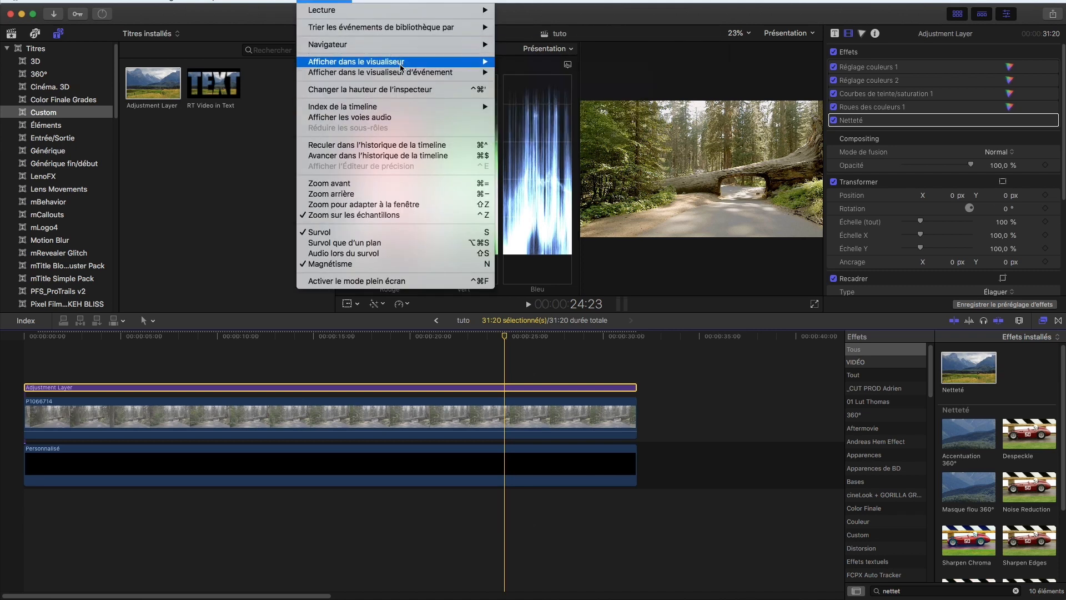
{"action": "left_click", "coordinate": [533, 79]}
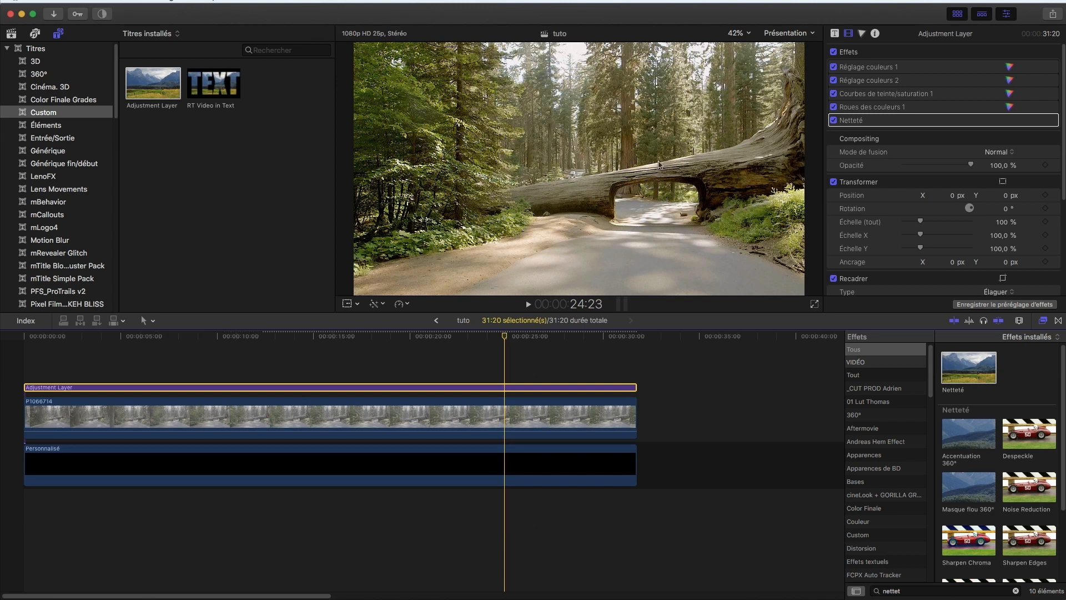
{"action": "left_click", "coordinate": [833, 52]}
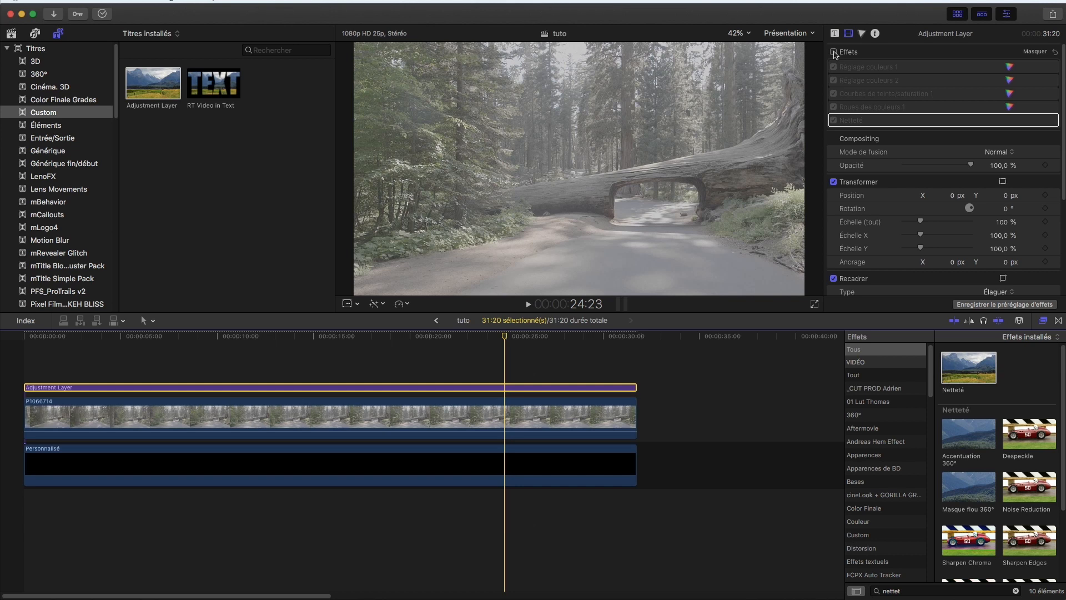
{"action": "left_click", "coordinate": [834, 52]}
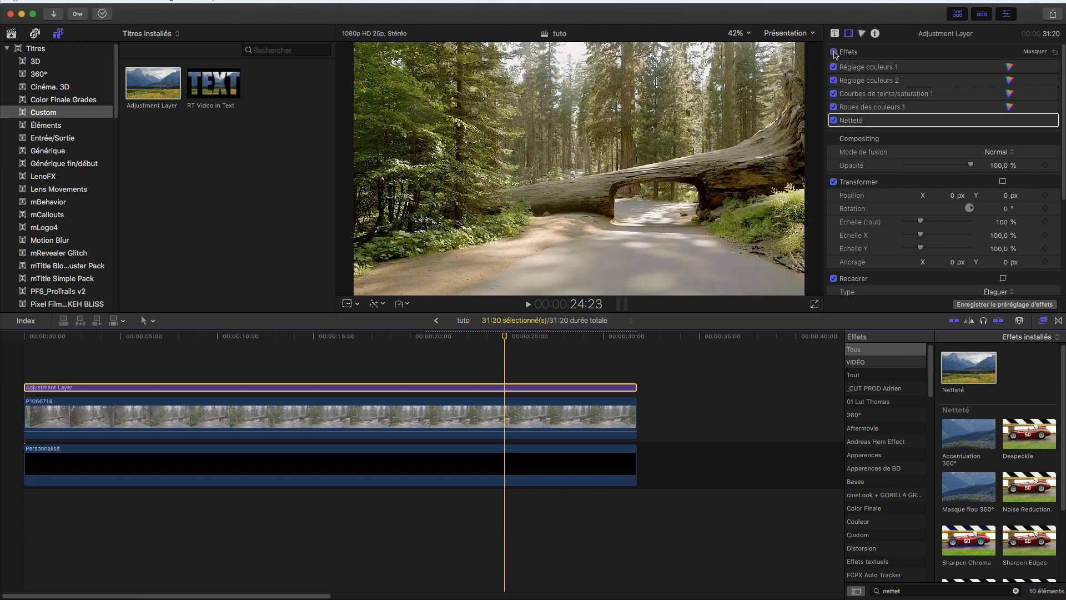
{"action": "left_click", "coordinate": [833, 52]}
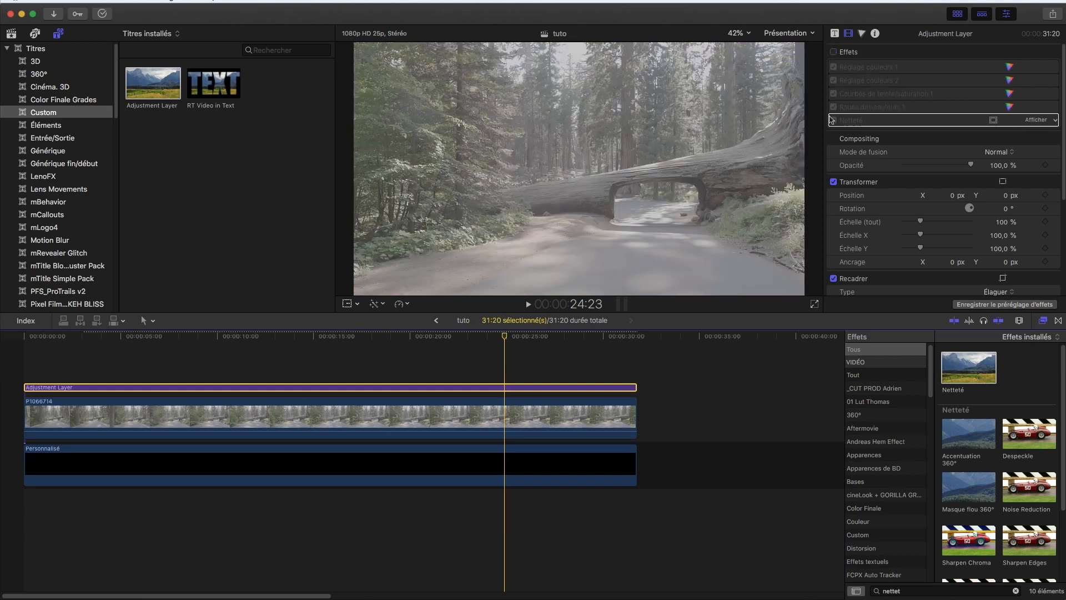
{"action": "left_click", "coordinate": [833, 52]}
Step: Turn off each of the adjustment layer's five effects individually, from Netteté up to Réglage couleurs 1
{"action": "left_click", "coordinate": [834, 119]}
{"action": "left_click", "coordinate": [833, 107]}
{"action": "left_click", "coordinate": [833, 94]}
{"action": "left_click", "coordinate": [833, 80]}
{"action": "left_click", "coordinate": [833, 67]}
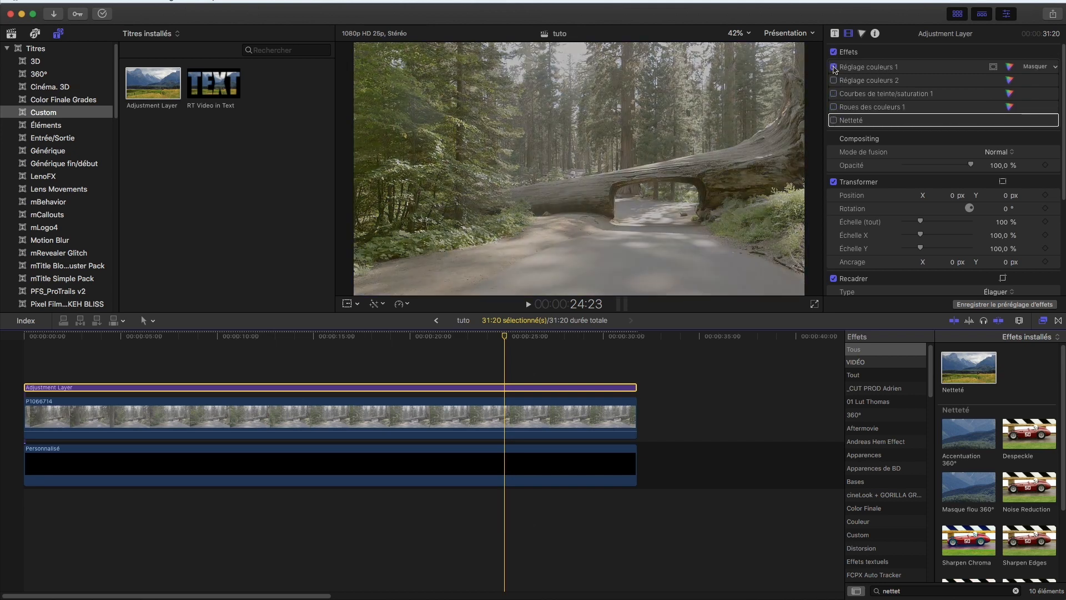
Step: Re-enable the adjustment layer's effects one by one, from Réglage couleurs 1 down to Netteté, comparing the image at each stage
{"action": "left_click", "coordinate": [833, 68]}
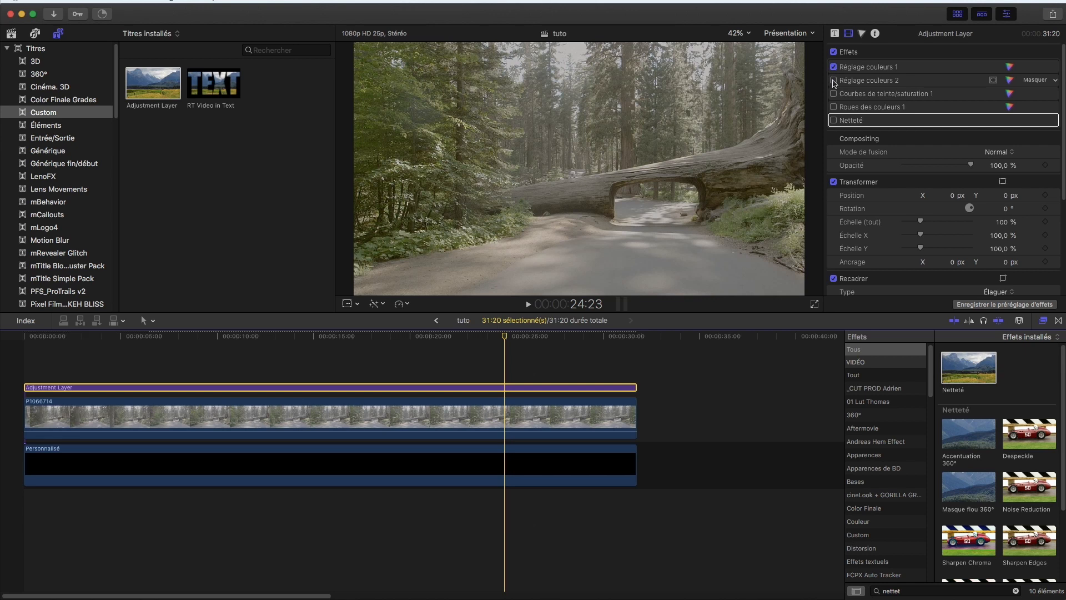
{"action": "left_click", "coordinate": [834, 81]}
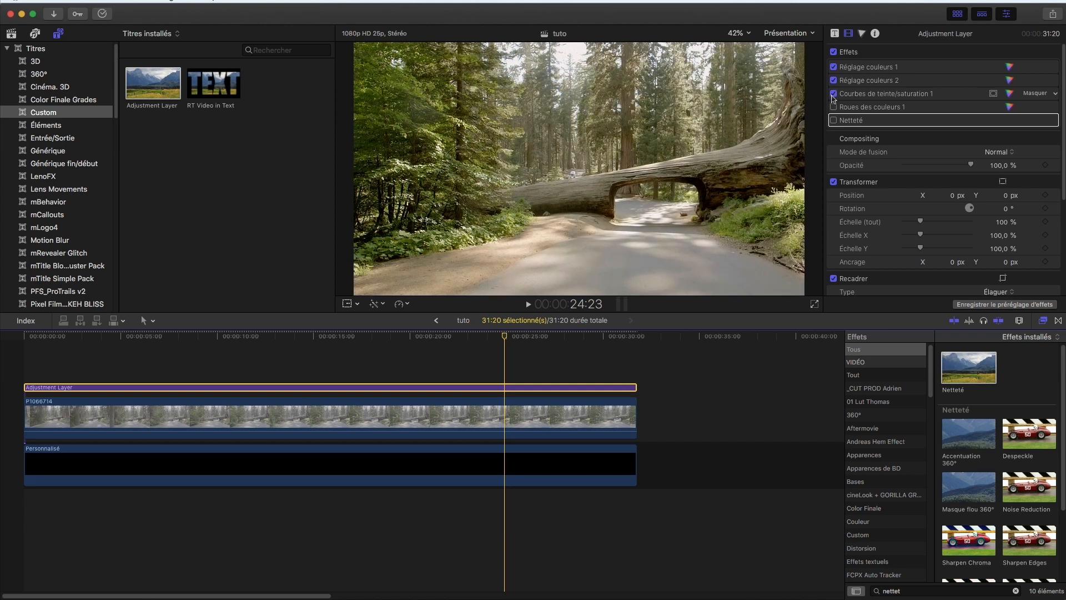
{"action": "left_click", "coordinate": [834, 94]}
{"action": "left_click", "coordinate": [833, 94]}
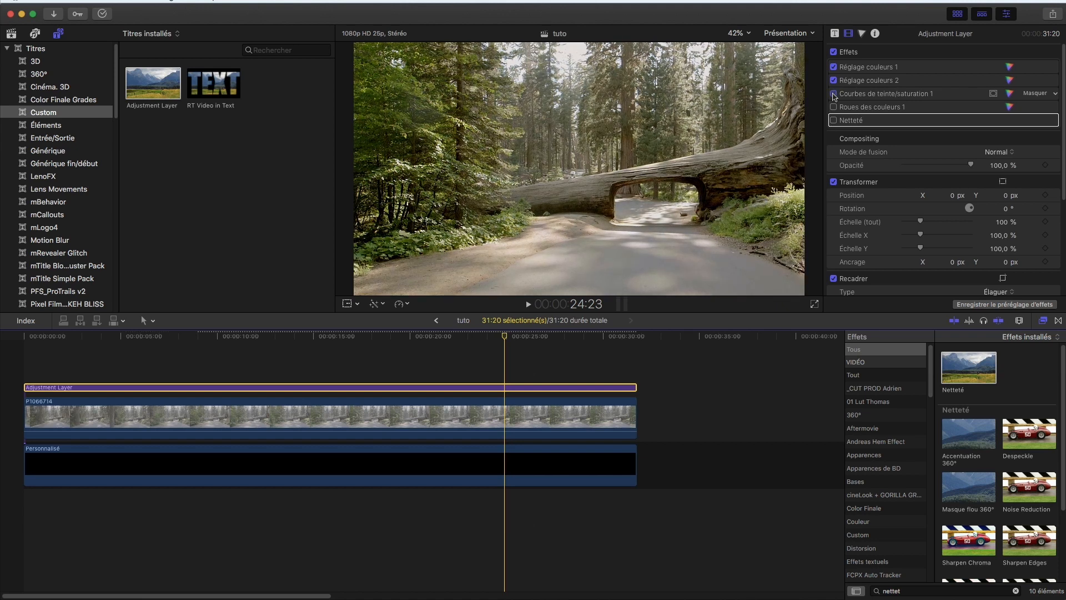
{"action": "left_click", "coordinate": [834, 107]}
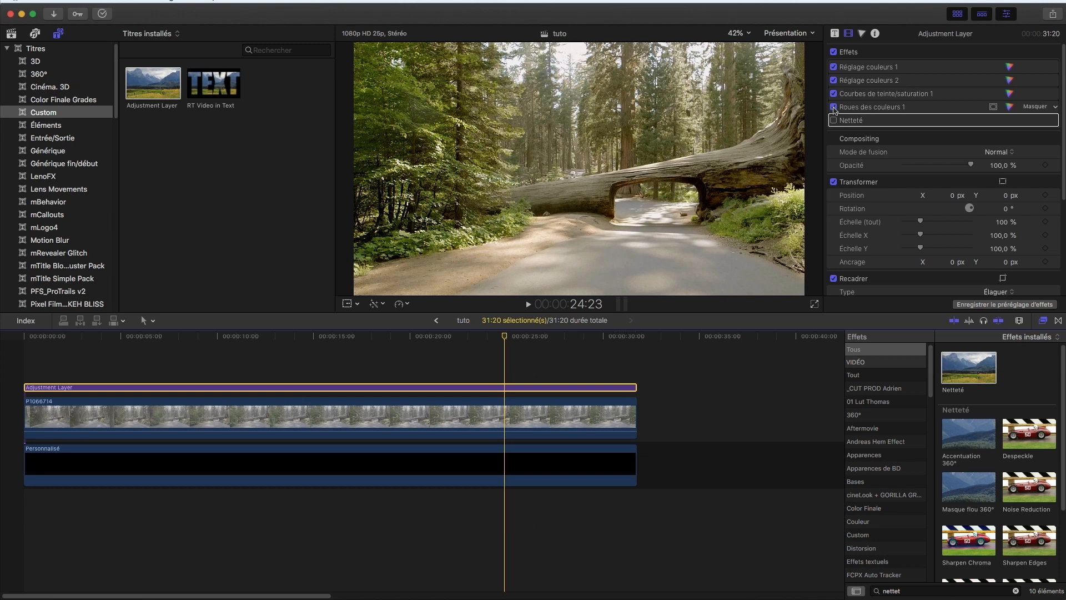
{"action": "left_click", "coordinate": [834, 120]}
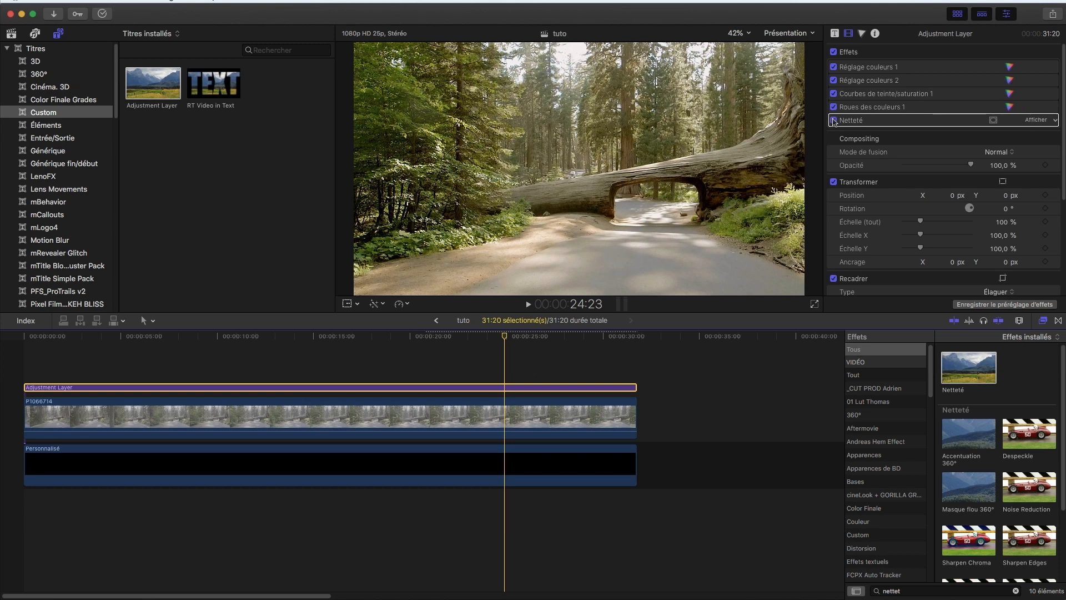
{"action": "left_click", "coordinate": [833, 121]}
Step: Try the Netteté Amount at the far upper end of its range, undo the change and collapse the effect's settings
{"action": "left_click", "coordinate": [1036, 120]}
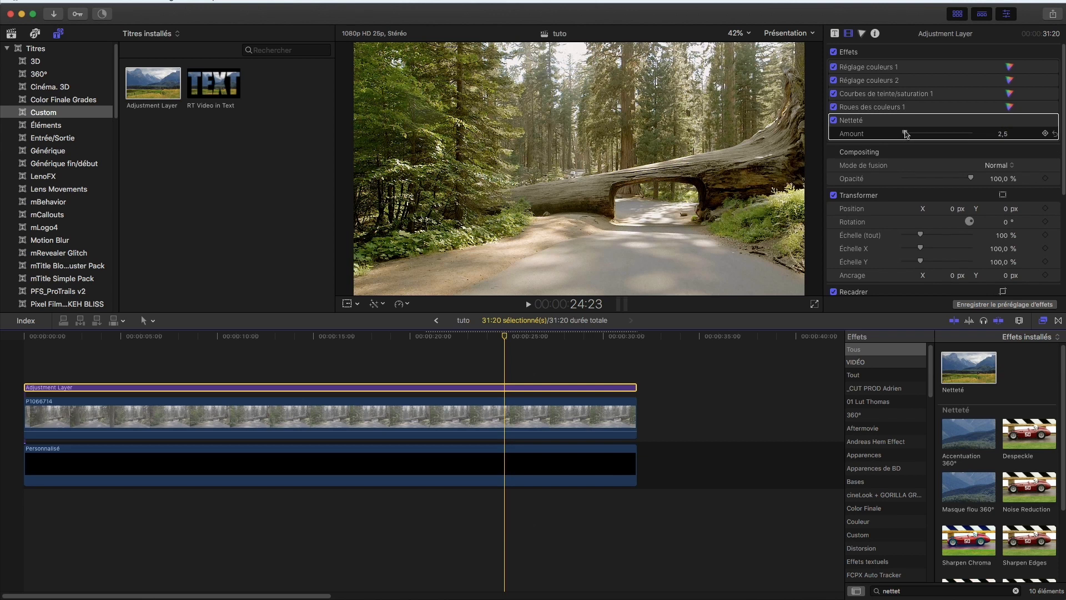
{"action": "left_click_drag", "start_coordinate": [906, 134], "coordinate": [970, 134]}
{"action": "key", "text": "super+z"}
{"action": "left_click", "coordinate": [1050, 121]}
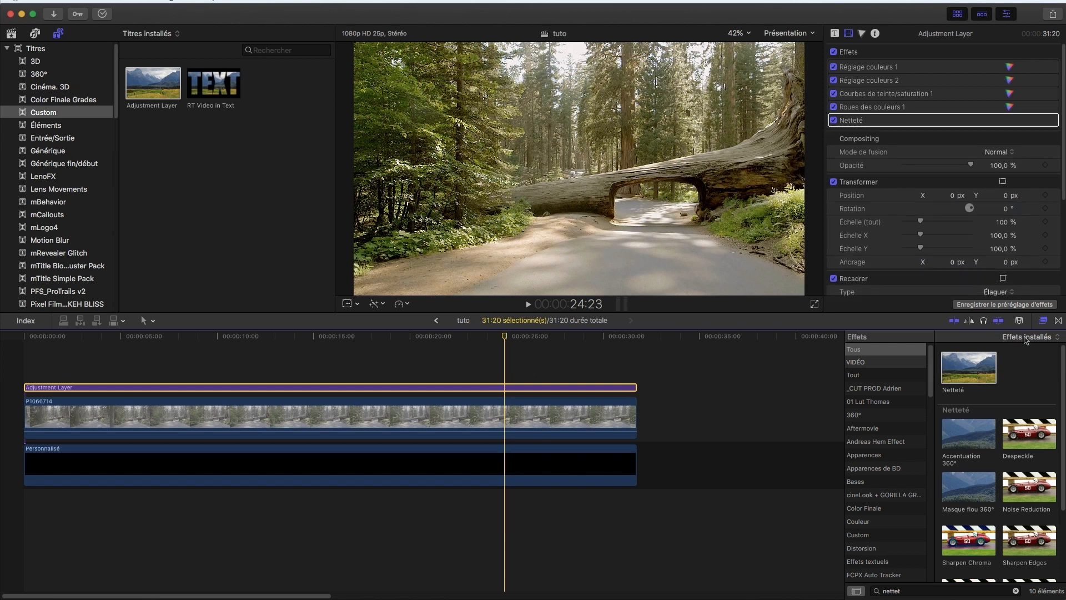
Step: Browse the unfiltered Styliser effects category and apply the Letterbox effect to the adjustment layer
{"action": "scroll", "coordinate": [920, 450], "scroll_direction": "down", "scroll_amount": 3}
{"action": "scroll", "coordinate": [919, 449], "scroll_direction": "down", "scroll_amount": 15}
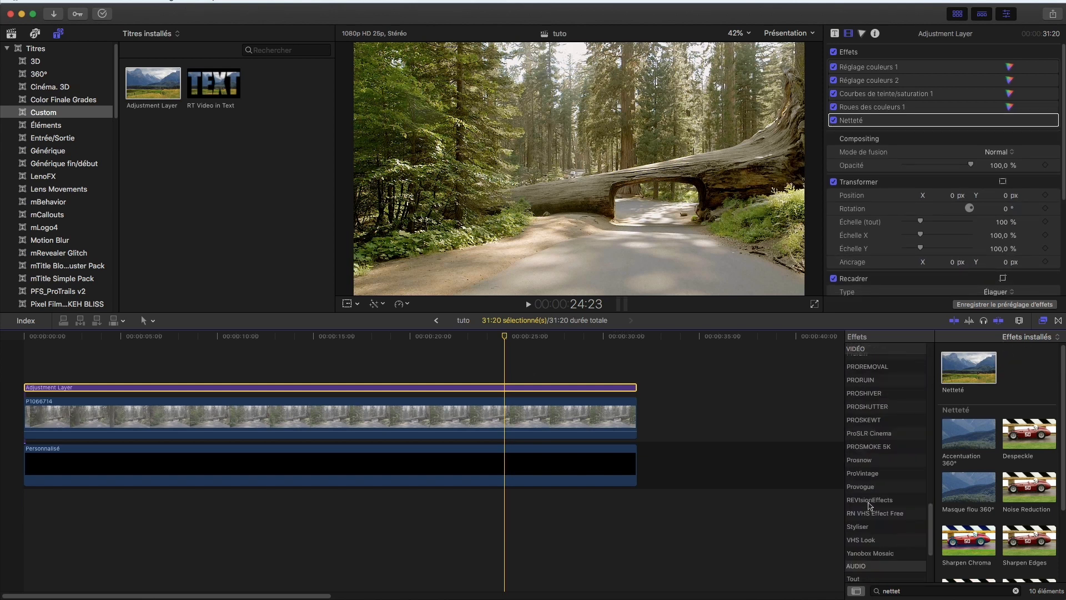
{"action": "left_click", "coordinate": [866, 527]}
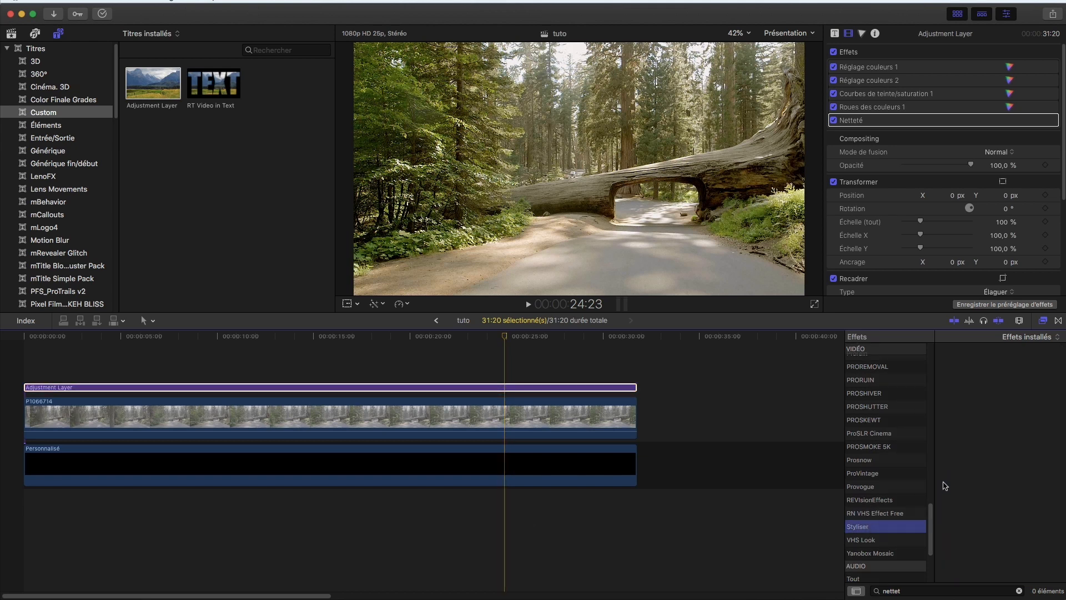
{"action": "left_click", "coordinate": [1018, 590]}
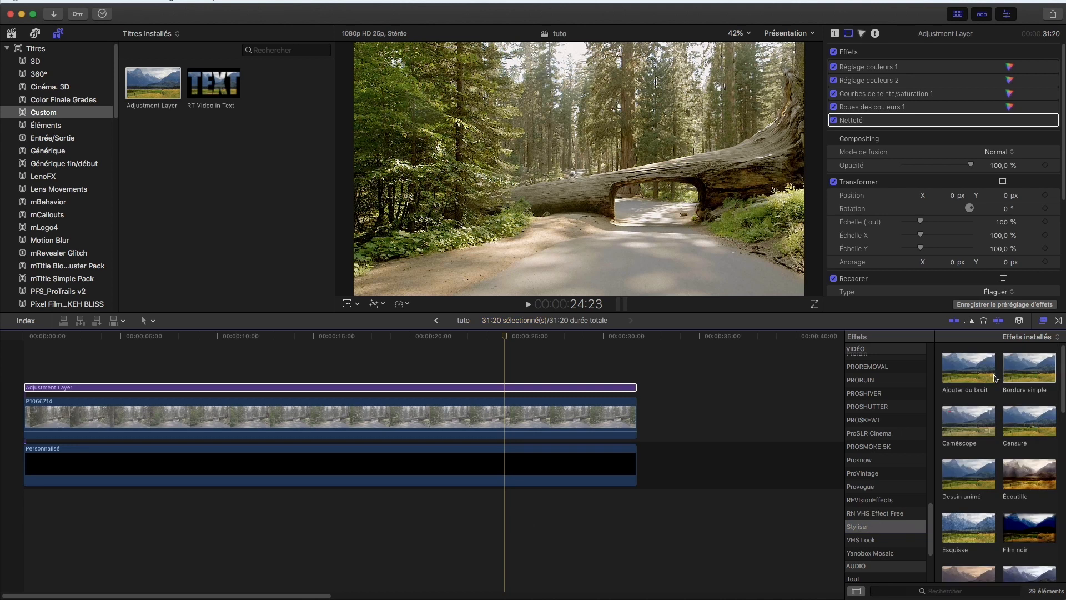
{"action": "scroll", "coordinate": [1005, 394], "scroll_direction": "down", "scroll_amount": 10}
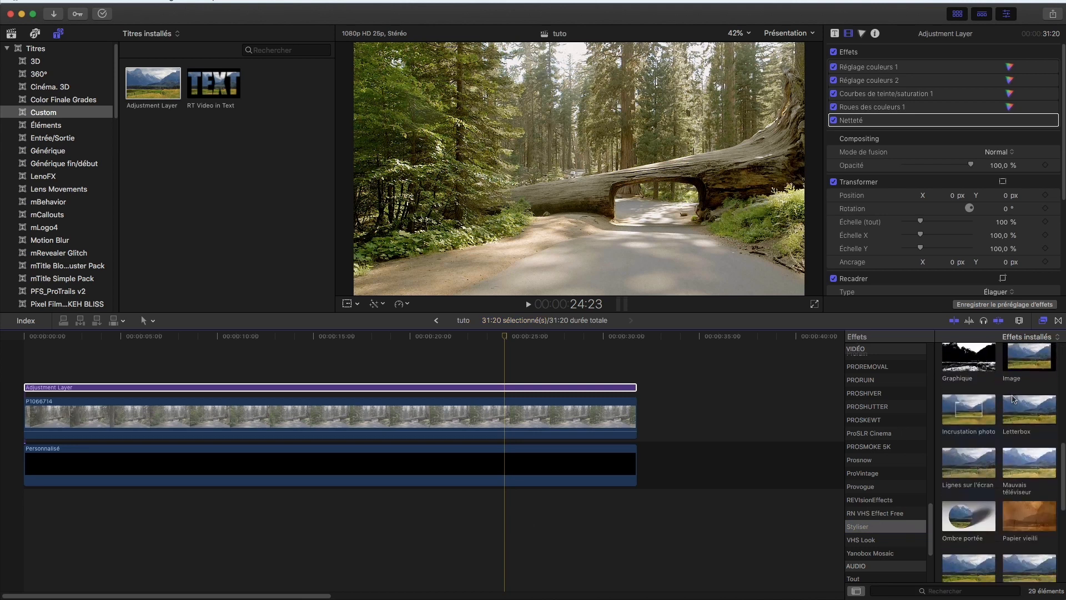
{"action": "left_click_drag", "start_coordinate": [1013, 400], "coordinate": [506, 385]}
Step: Set the Letterbox effect's Aspect Ratio to 2.35:1
{"action": "left_click", "coordinate": [1036, 133]}
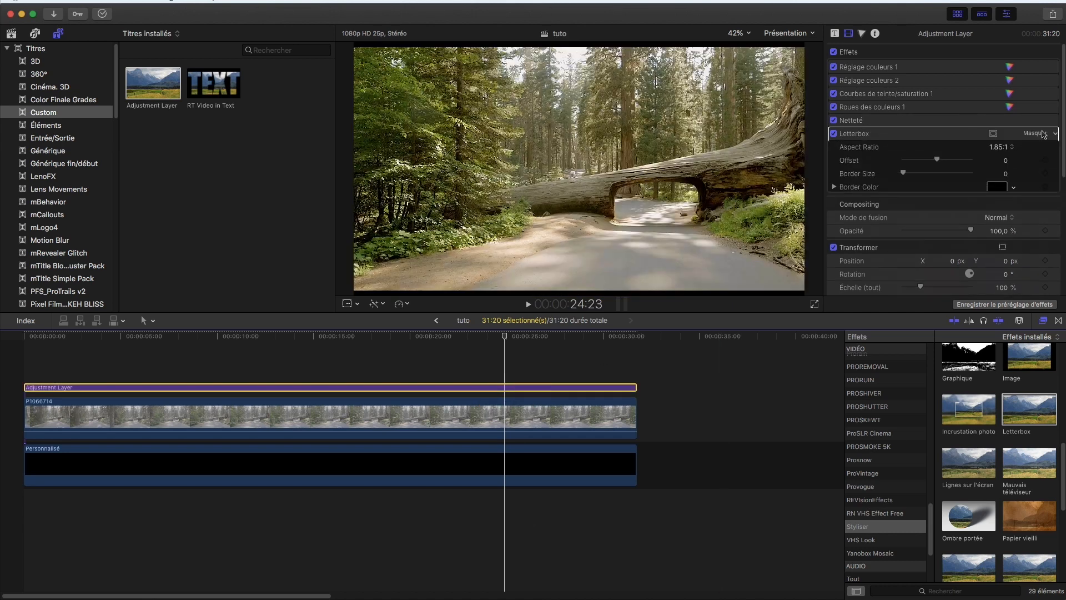
{"action": "left_click", "coordinate": [1000, 148]}
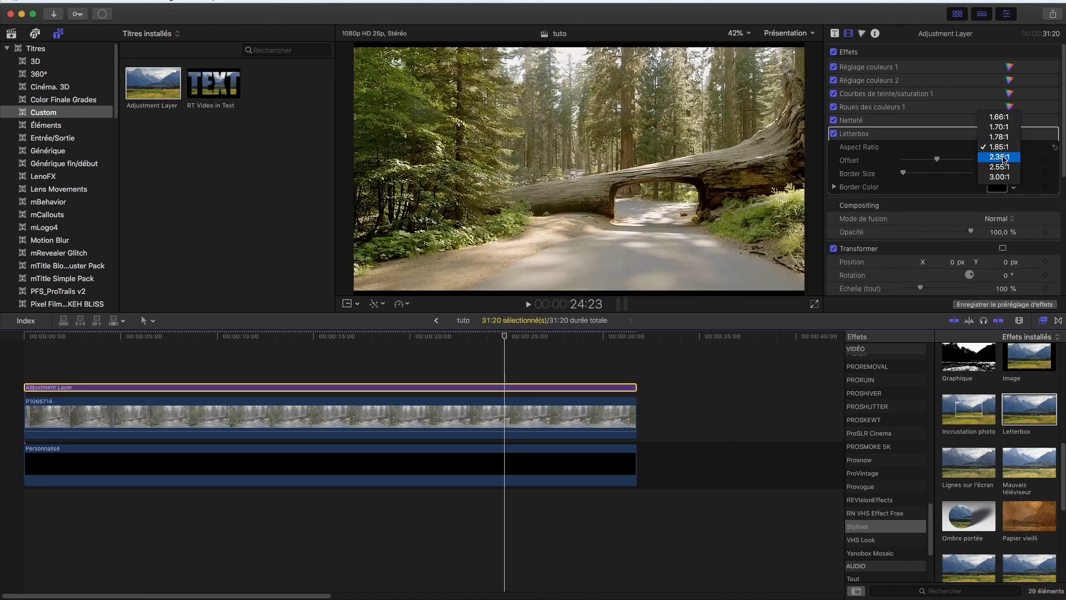
{"action": "left_click", "coordinate": [999, 157]}
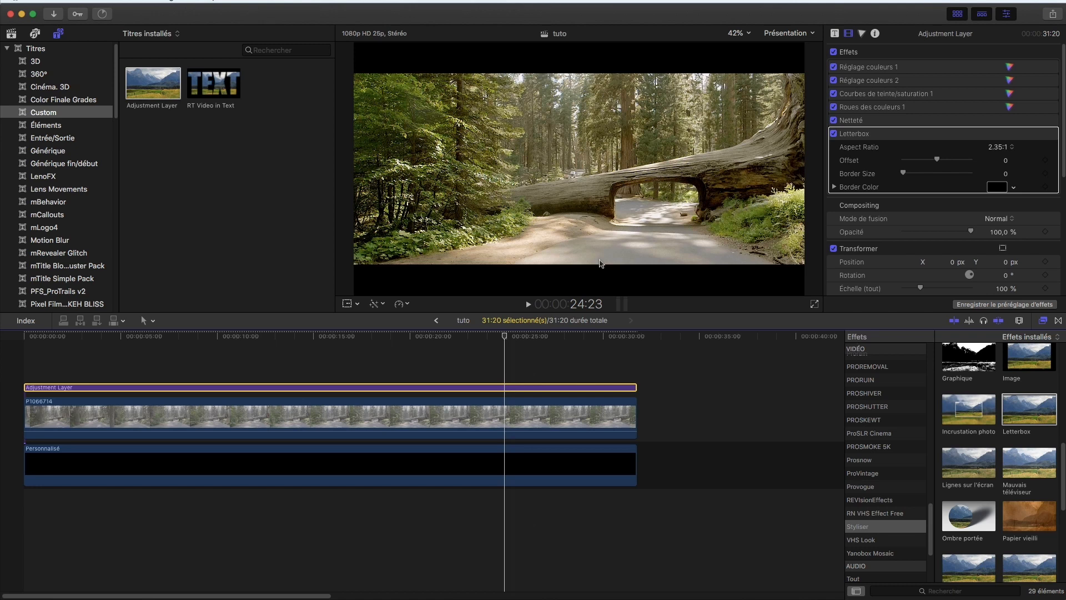
Step: Reframe the forest clip P1066714 inside the black bars by setting its Position Y to 57.8 px
{"action": "left_click", "coordinate": [506, 428]}
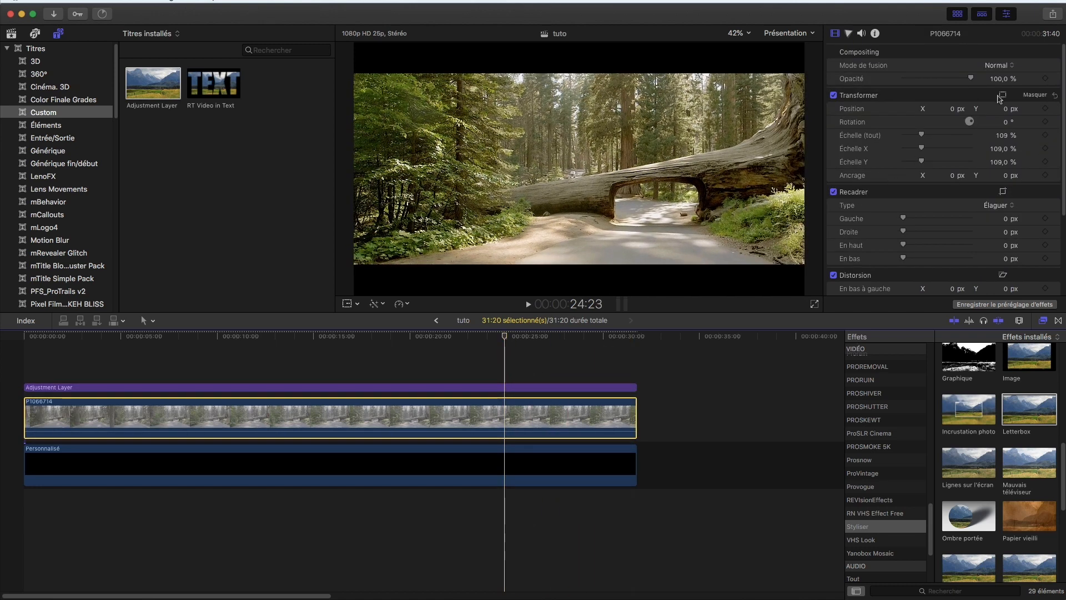
{"action": "left_click_drag", "start_coordinate": [1006, 109], "coordinate": [1006, 77]}
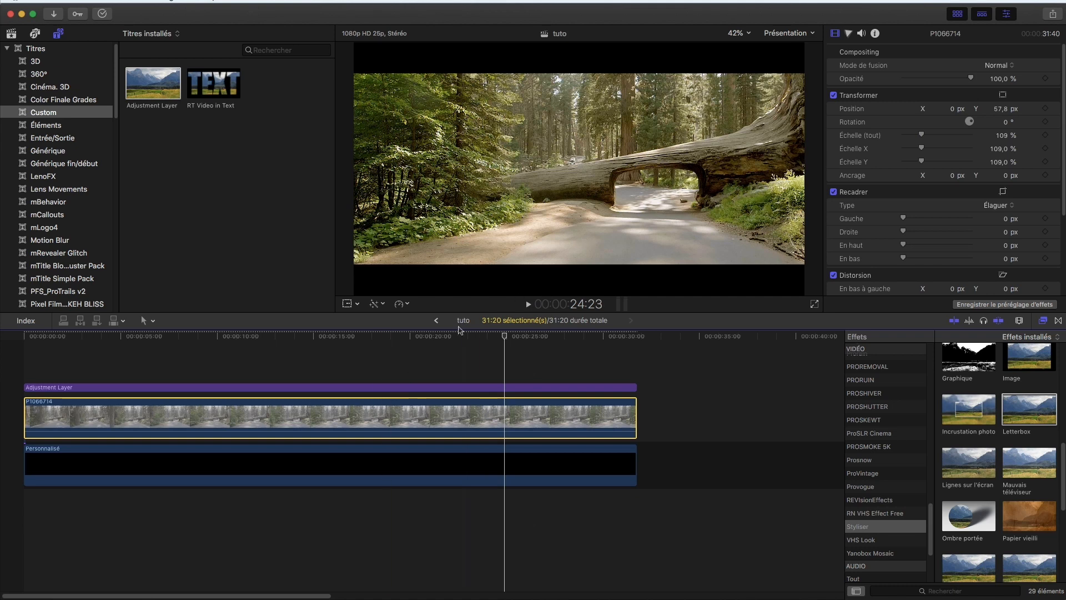
Step: Disable and re-enable the adjustment layer to compare the image before and after, and collapse the Letterbox settings
{"action": "left_click", "coordinate": [507, 388]}
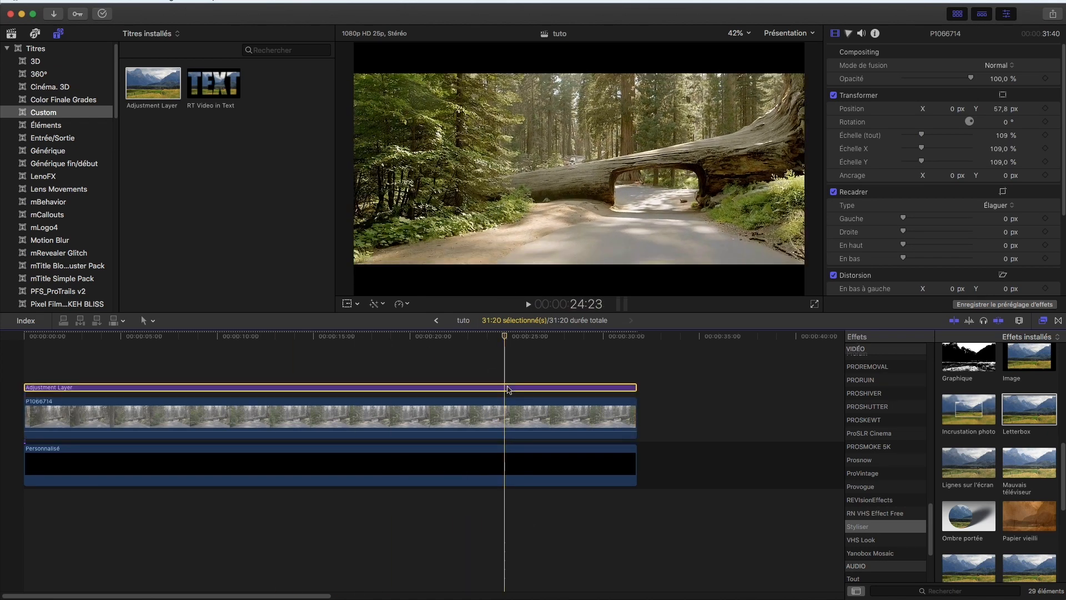
{"action": "key", "text": "v"}
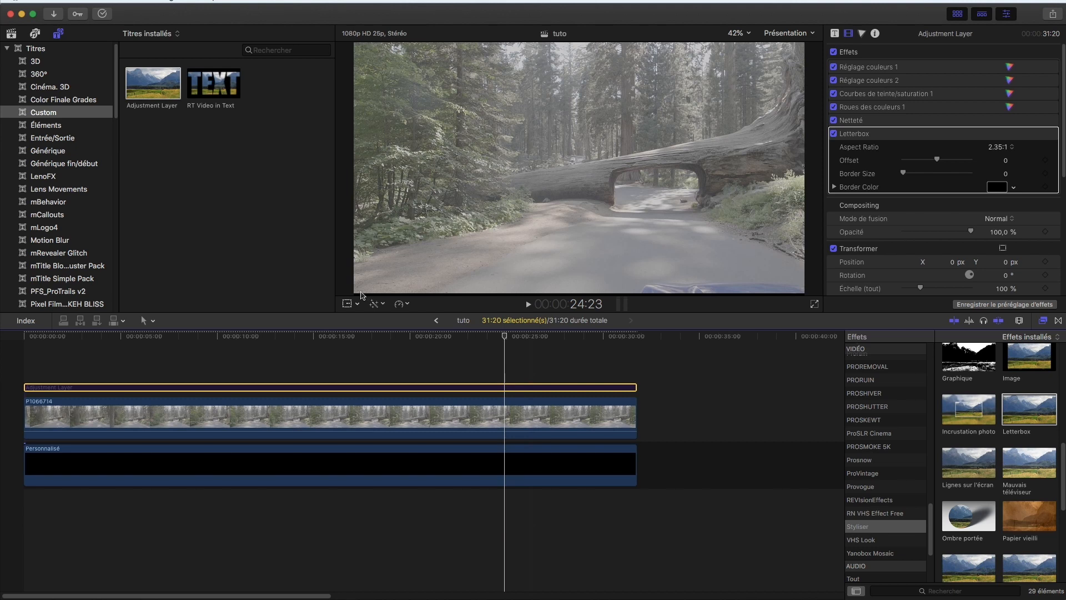
{"action": "key", "text": "v"}
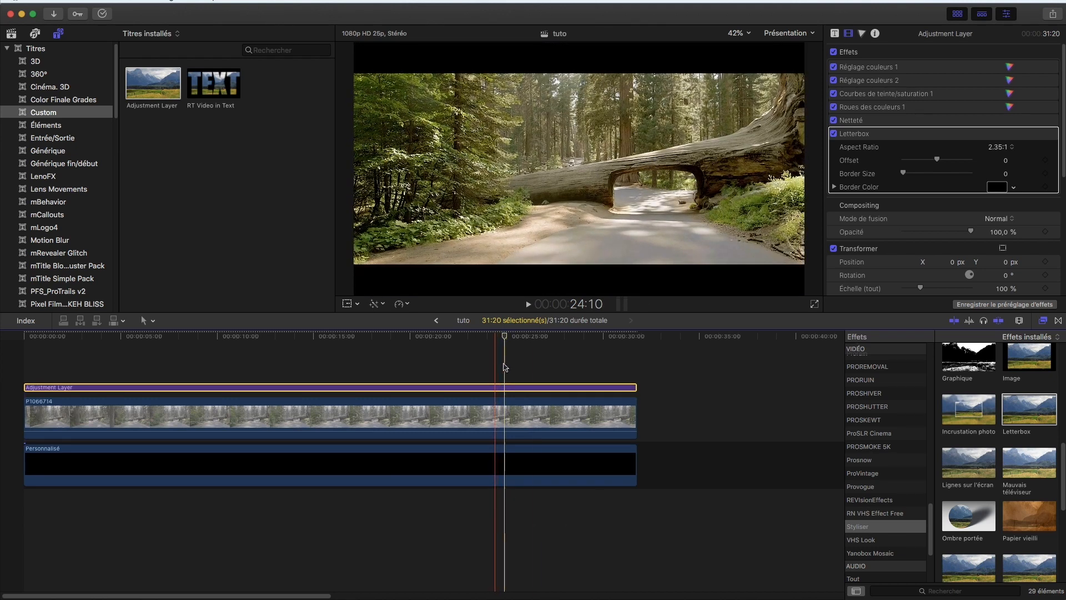
{"action": "mouse_move", "coordinate": [1025, 135]}
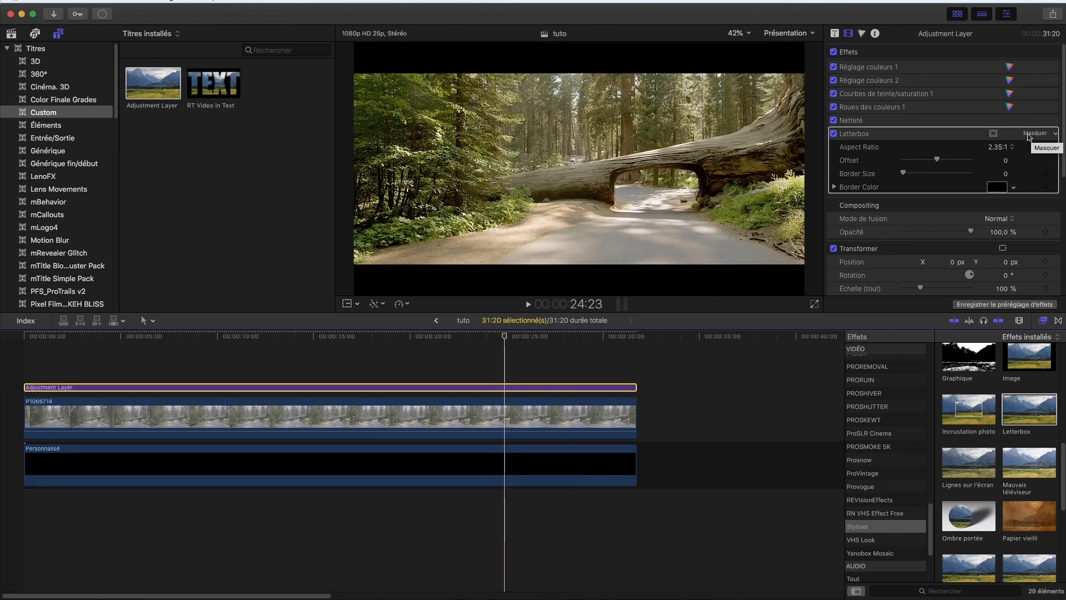
{"action": "left_click", "coordinate": [1030, 134]}
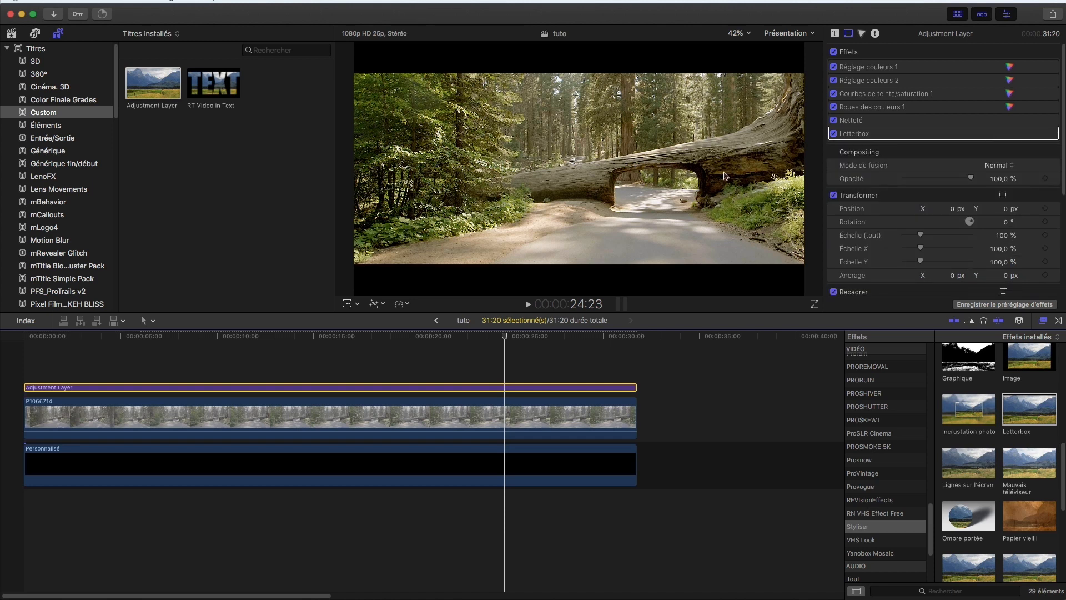